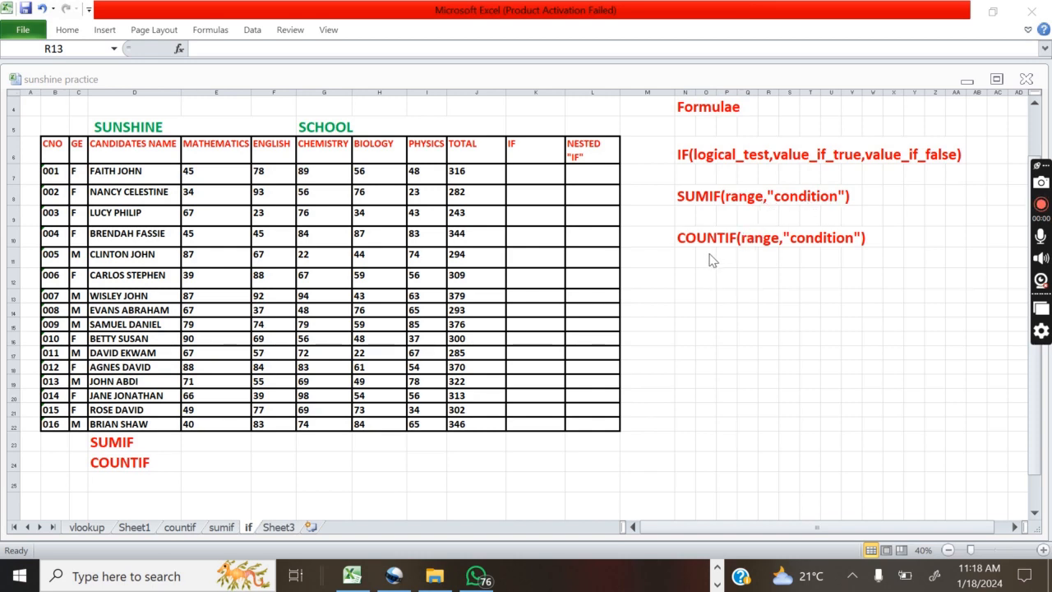
pyautogui.click(524, 173)
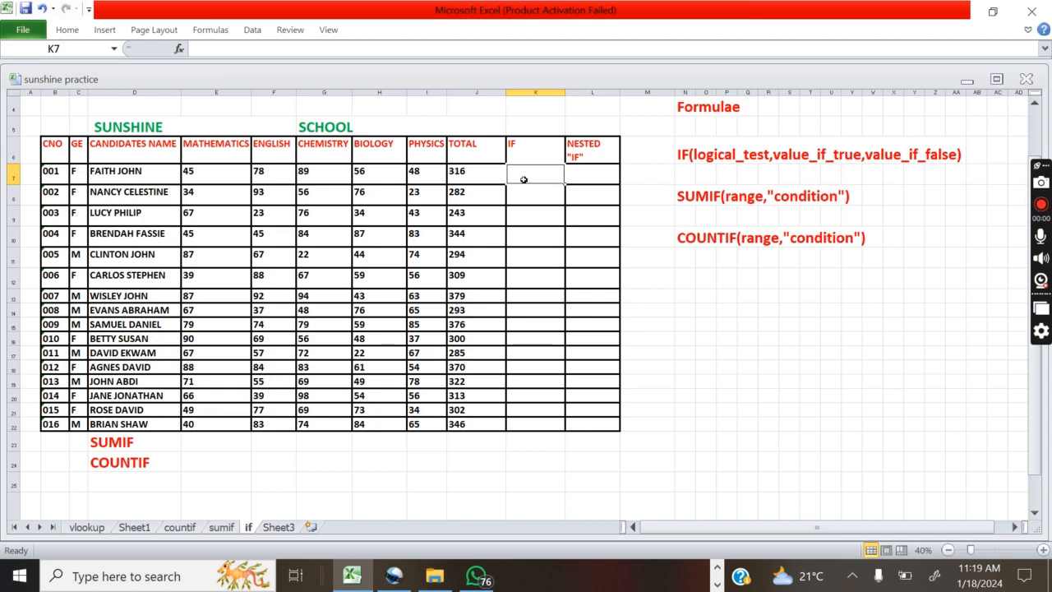
pyautogui.write('=')
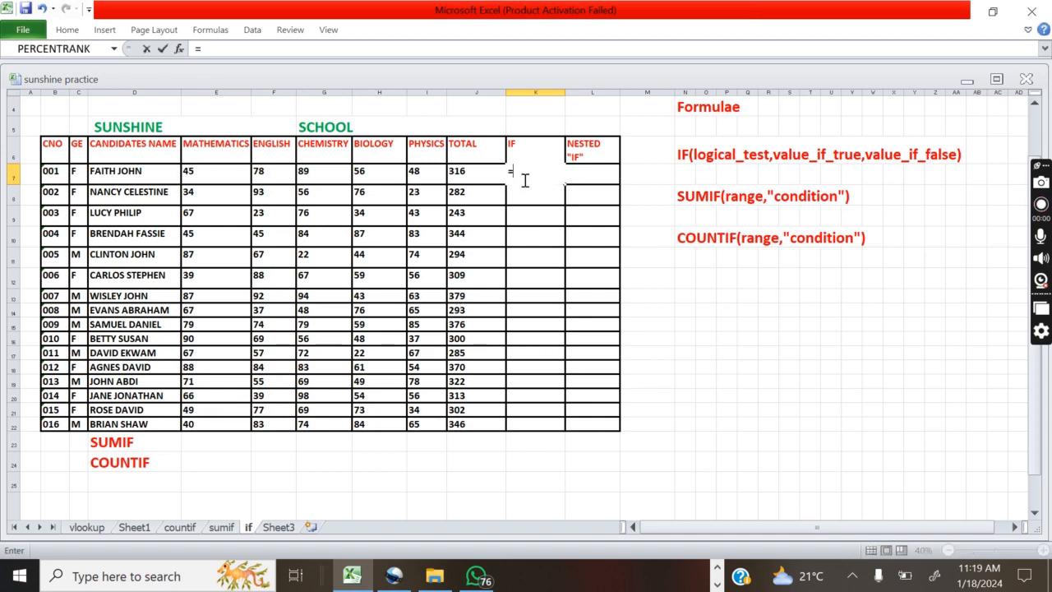
pyautogui.press('BackSpace')
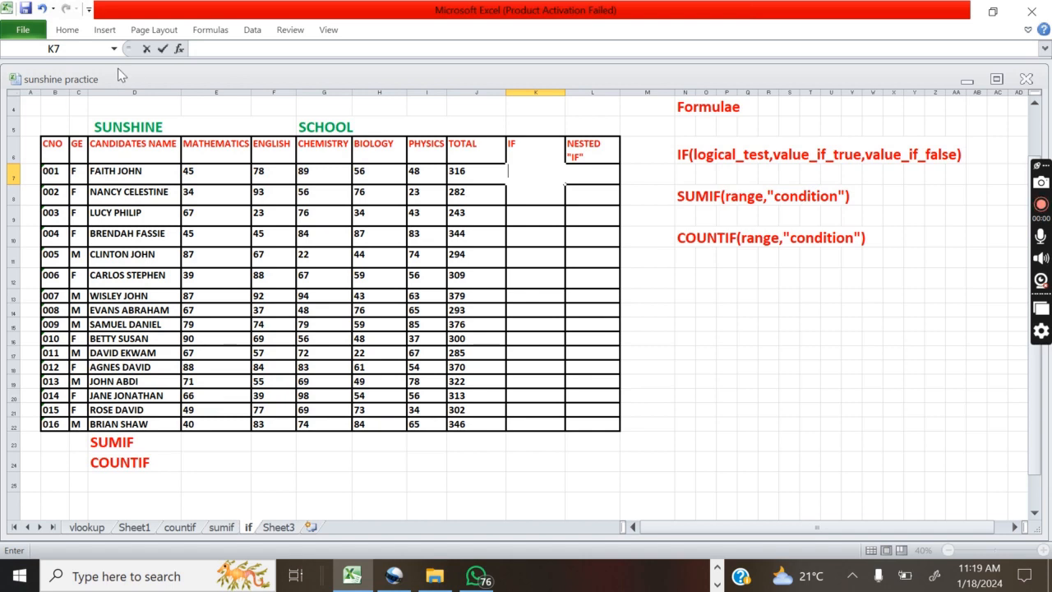
pyautogui.click(72, 29)
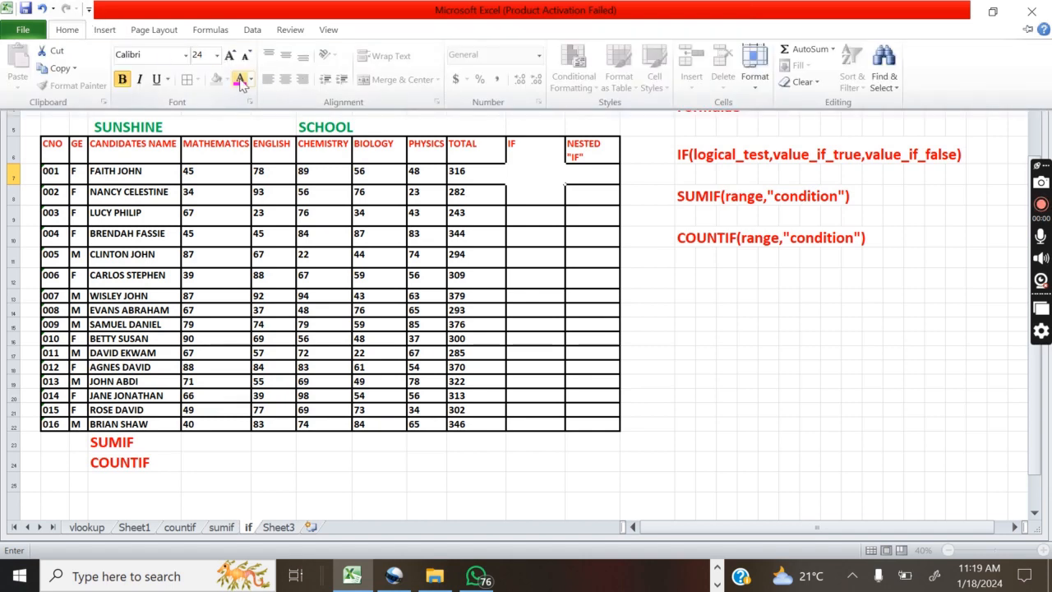
pyautogui.click(459, 165)
pyautogui.click(530, 172)
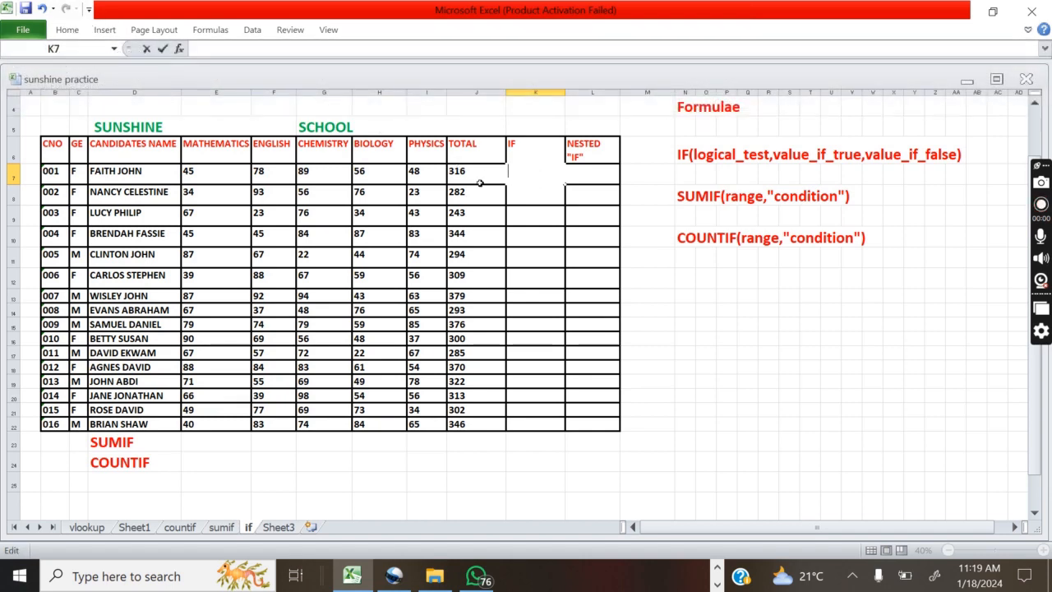
pyautogui.write('=')
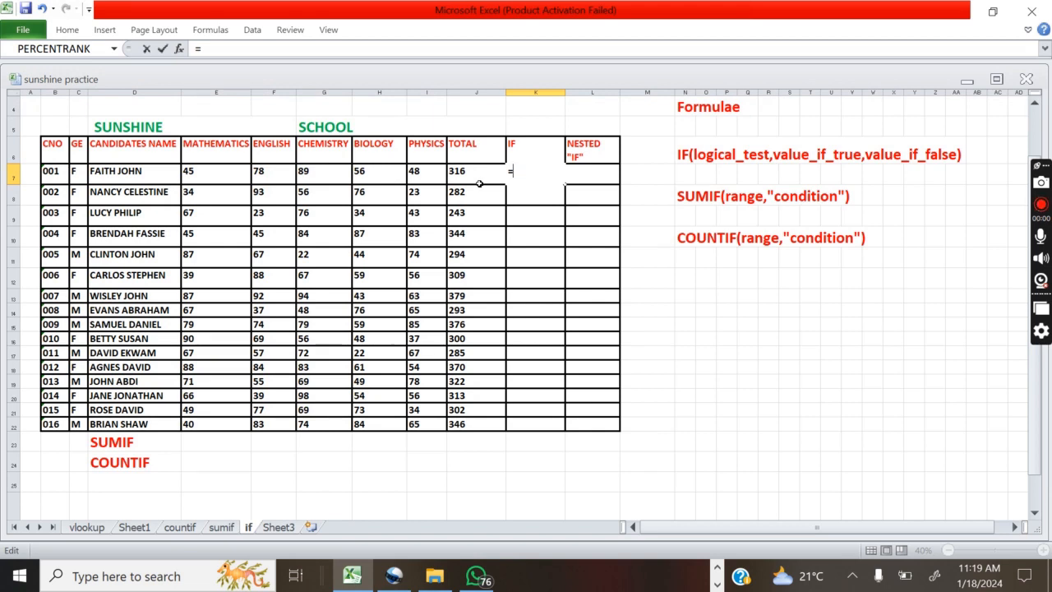
pyautogui.click(524, 223)
pyautogui.click(600, 177)
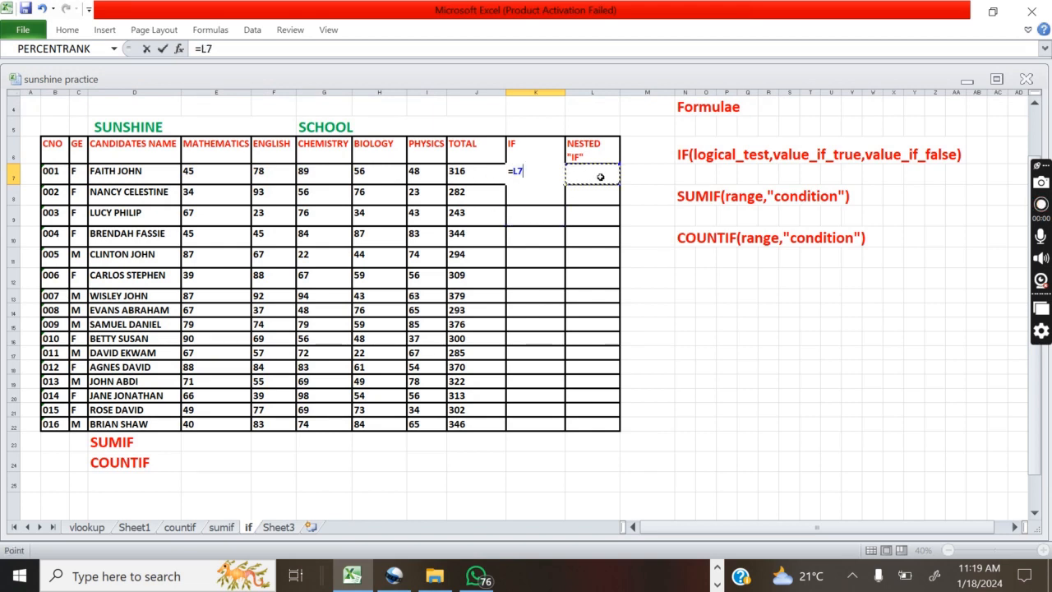
pyautogui.click(527, 171)
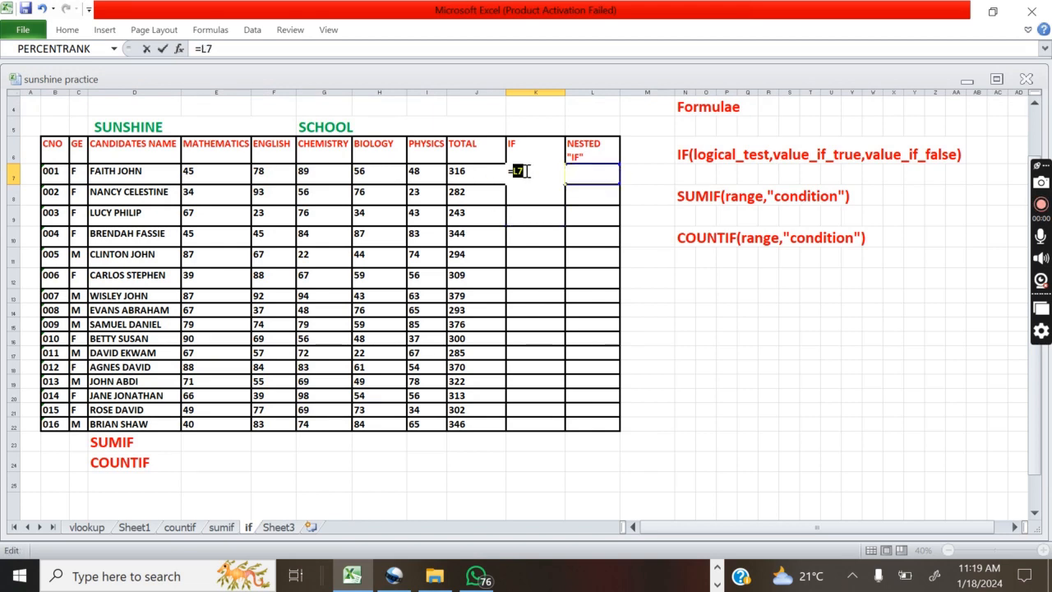
pyautogui.moveTo(527, 171); pyautogui.dragTo(513, 171)
pyautogui.press('BackSpace')
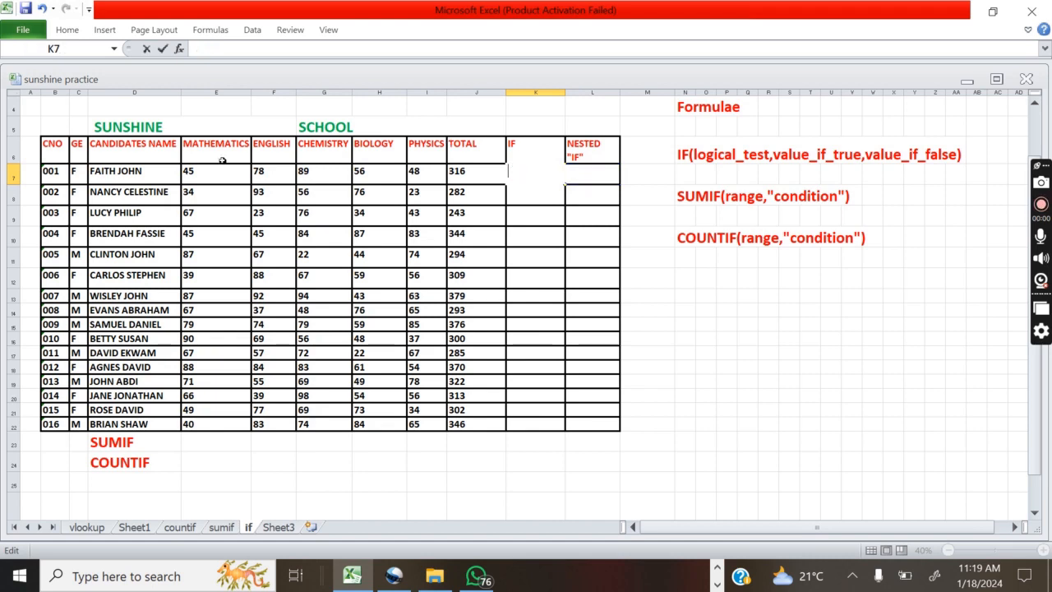
# Begin an IF formula in cell K7 with pink text and the logical test J7>300
pyautogui.click(69, 30)
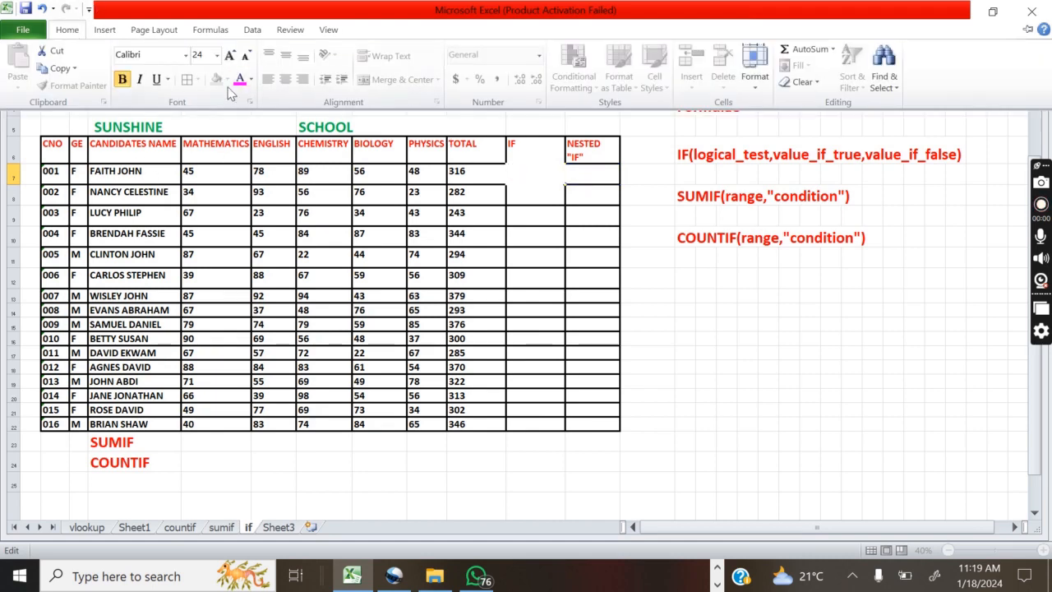
pyautogui.click(240, 80)
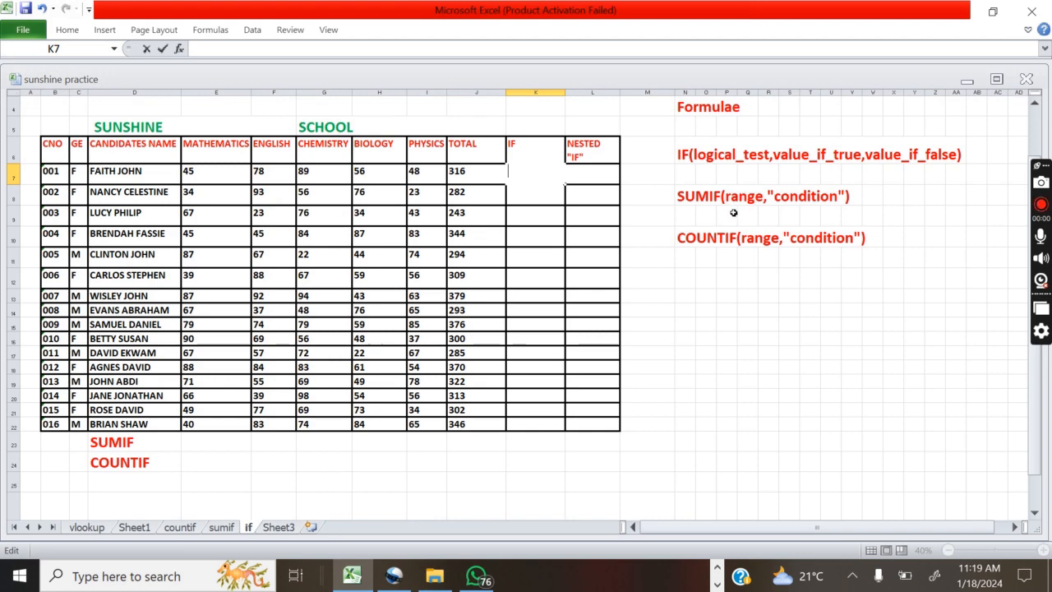
pyautogui.write('=')
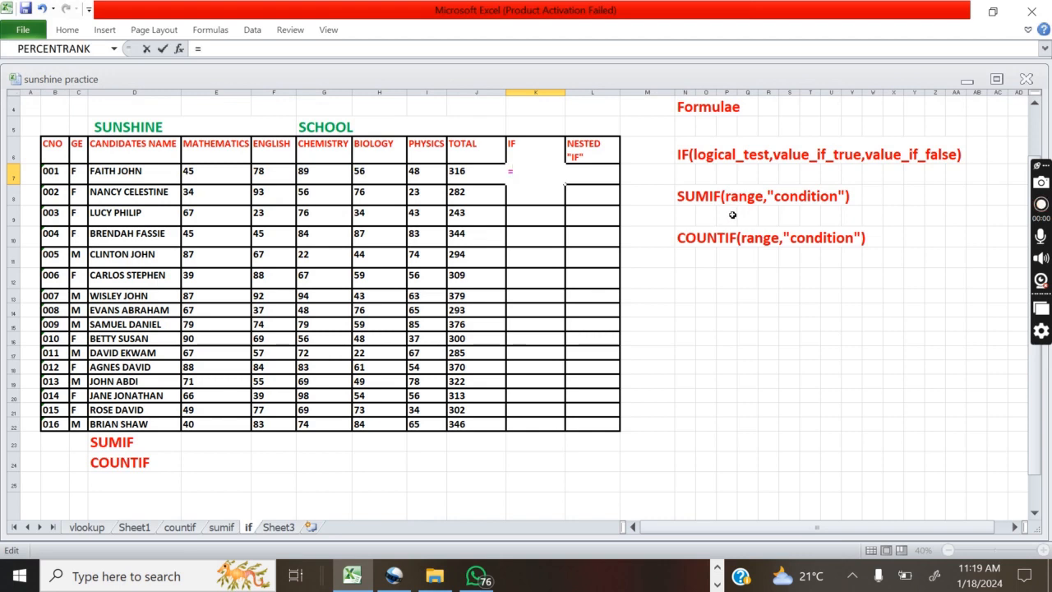
pyautogui.write('if')
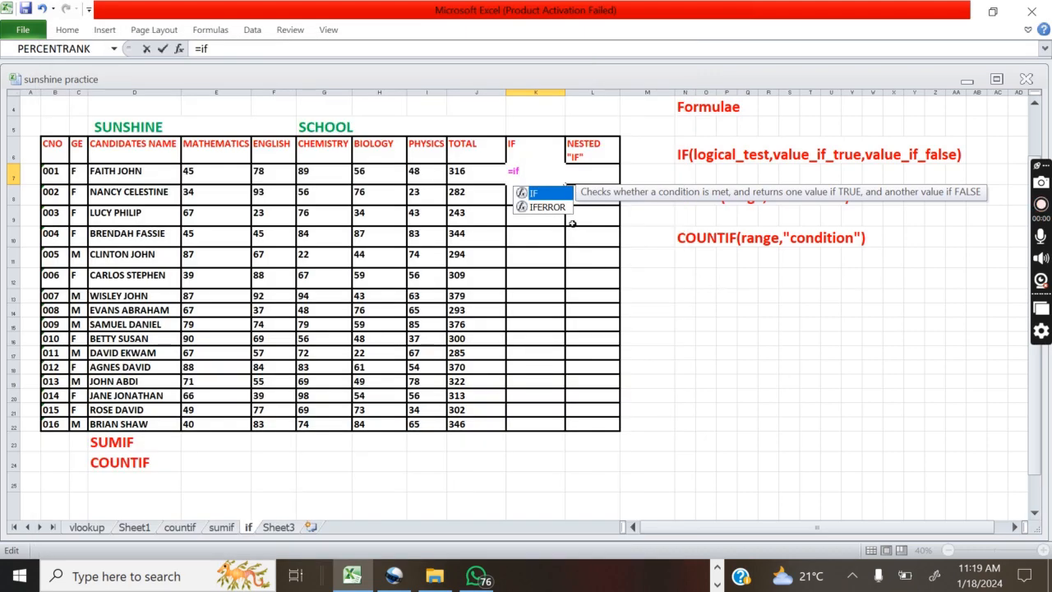
pyautogui.press('BackSpace')
pyautogui.press('BackSpace')
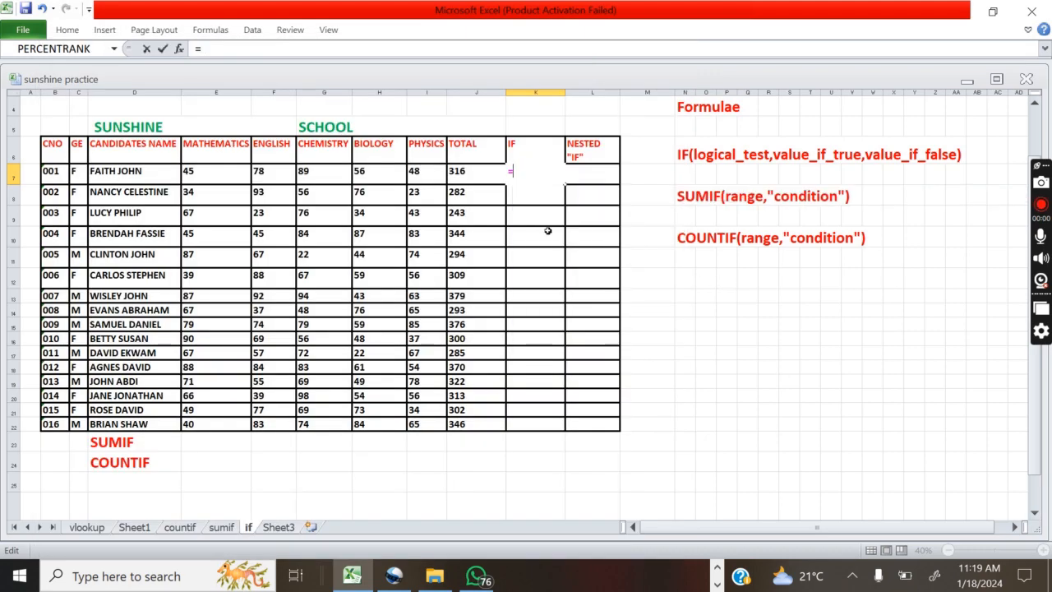
pyautogui.write('IF')
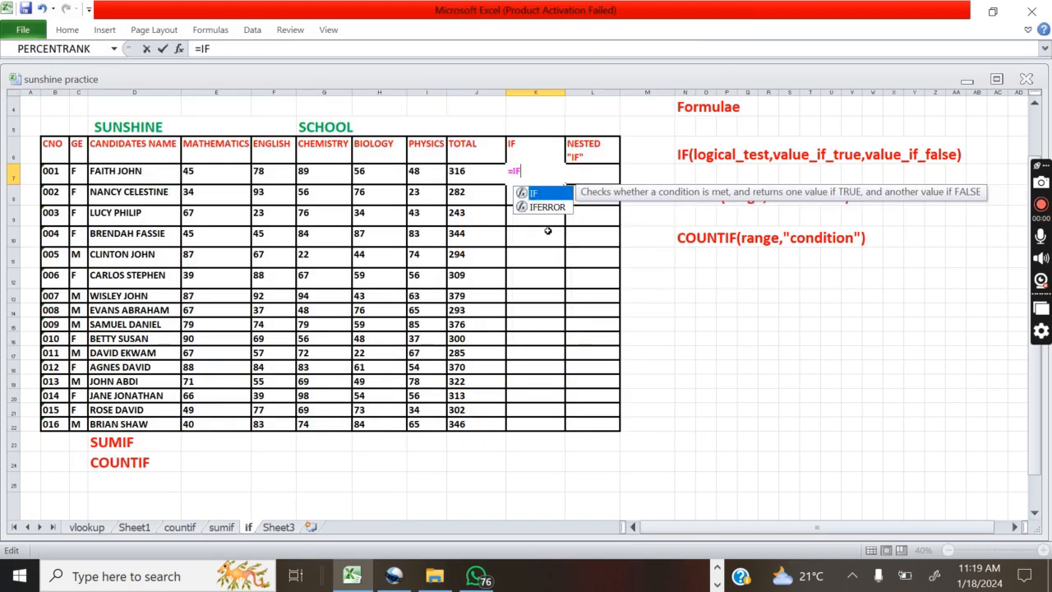
pyautogui.write('(')
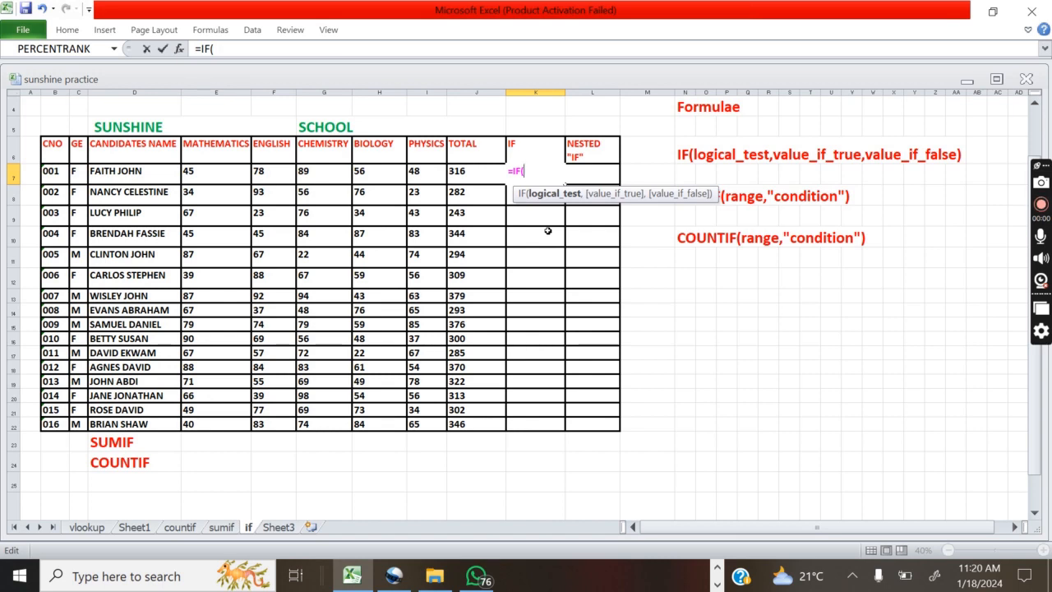
pyautogui.write('J7')
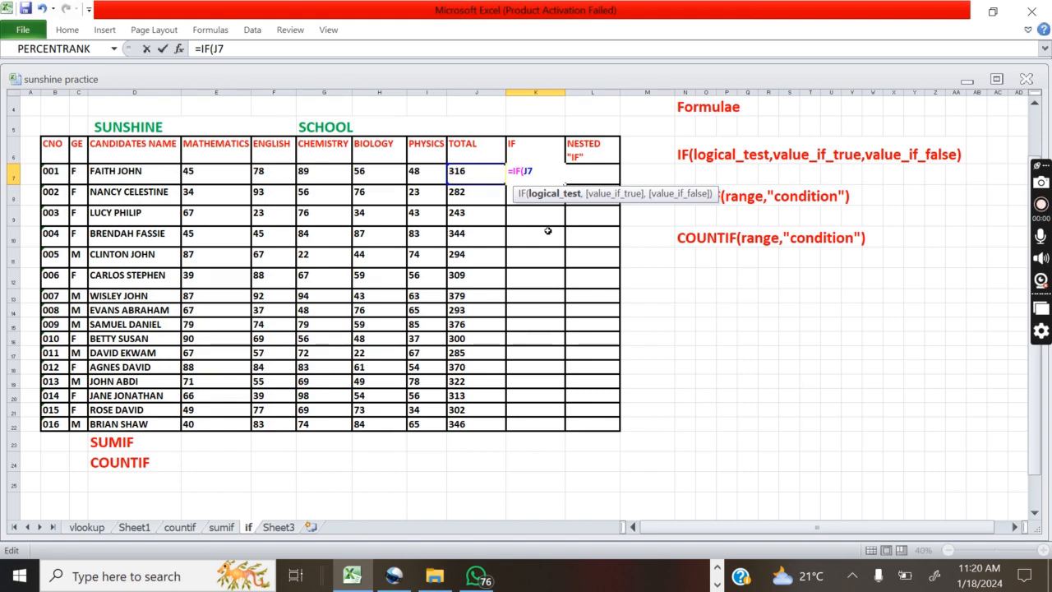
pyautogui.write('>5')
pyautogui.press('BackSpace')
pyautogui.write('300')
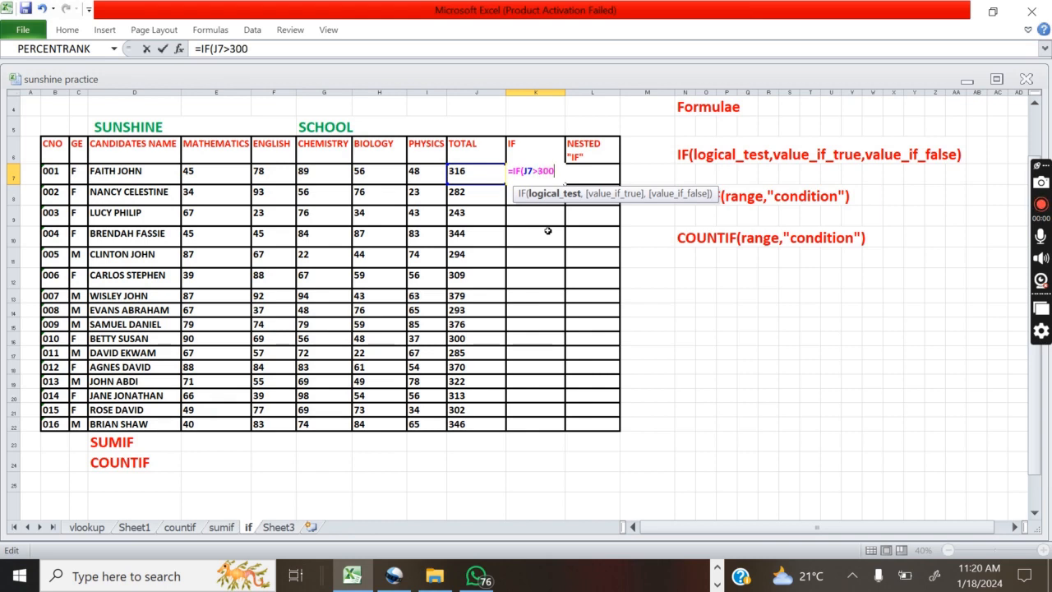
# Complete the IF formula in K7 so it returns "GOOD" when true and "FAIL" when false
pyautogui.write(',"')
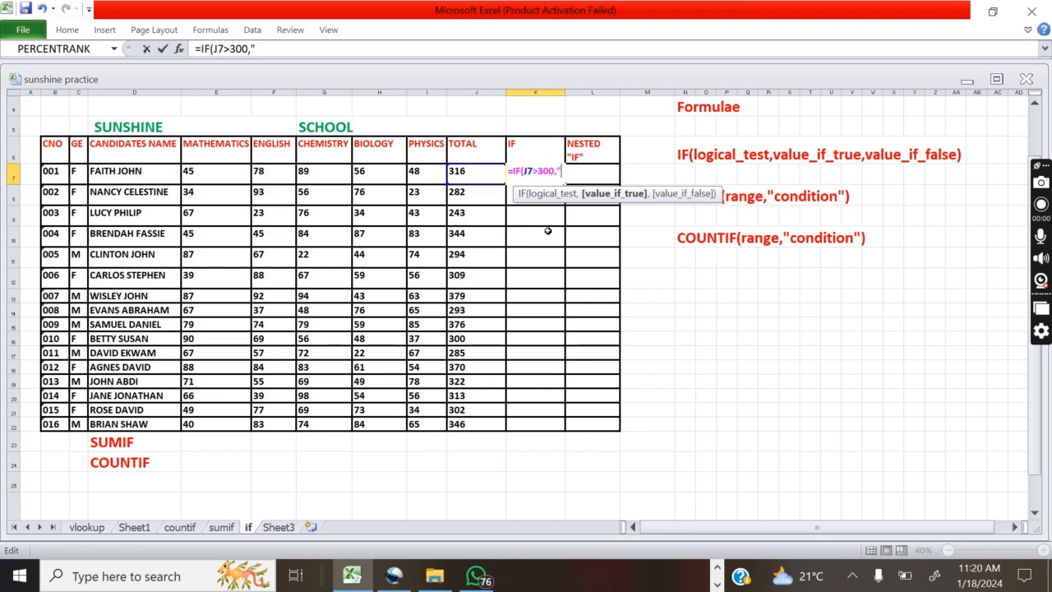
pyautogui.write('GOOD')
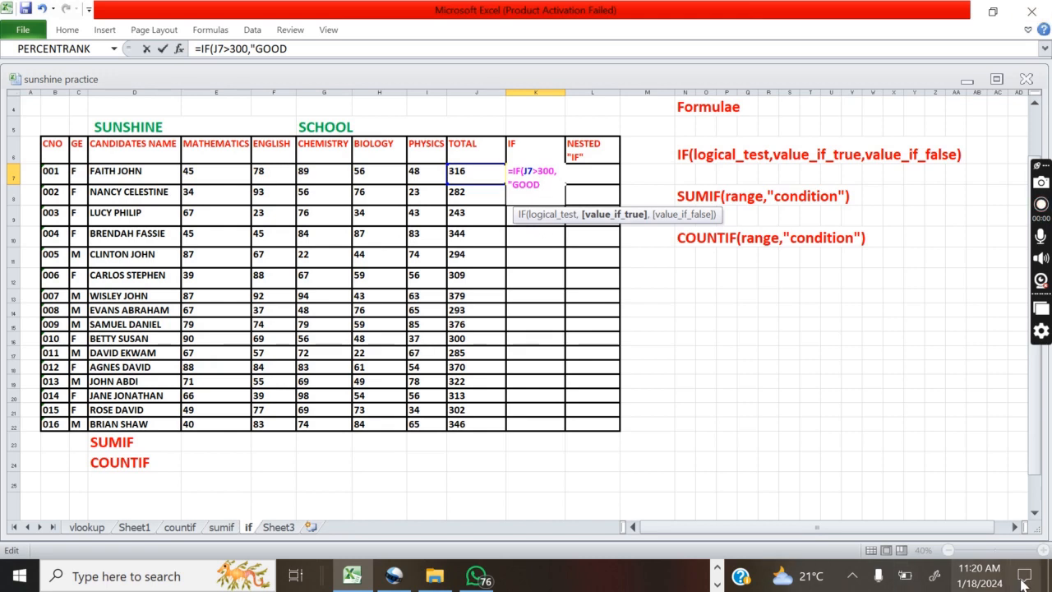
pyautogui.write('"')
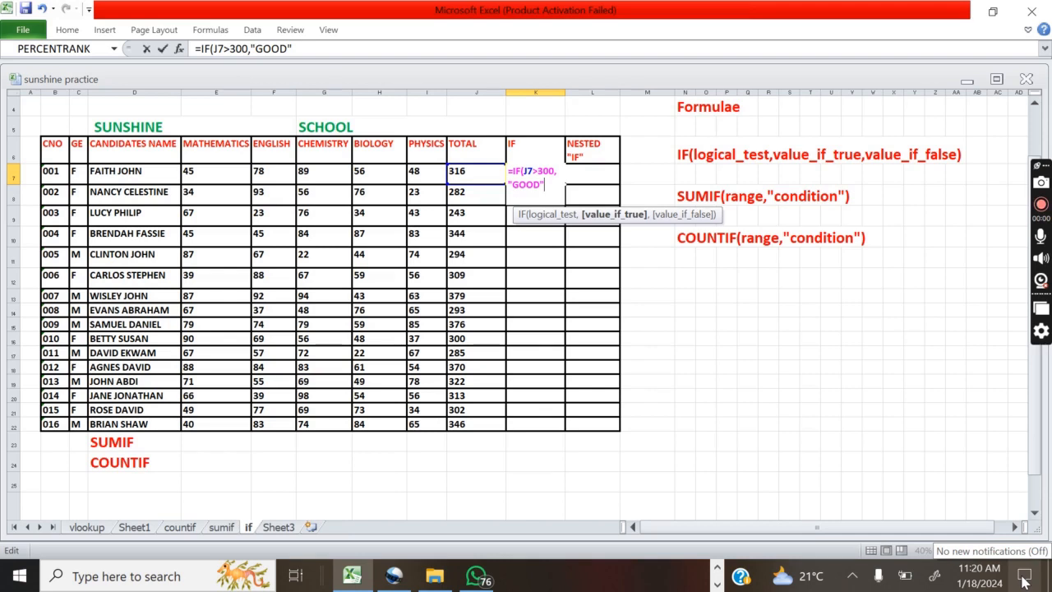
pyautogui.write(',')
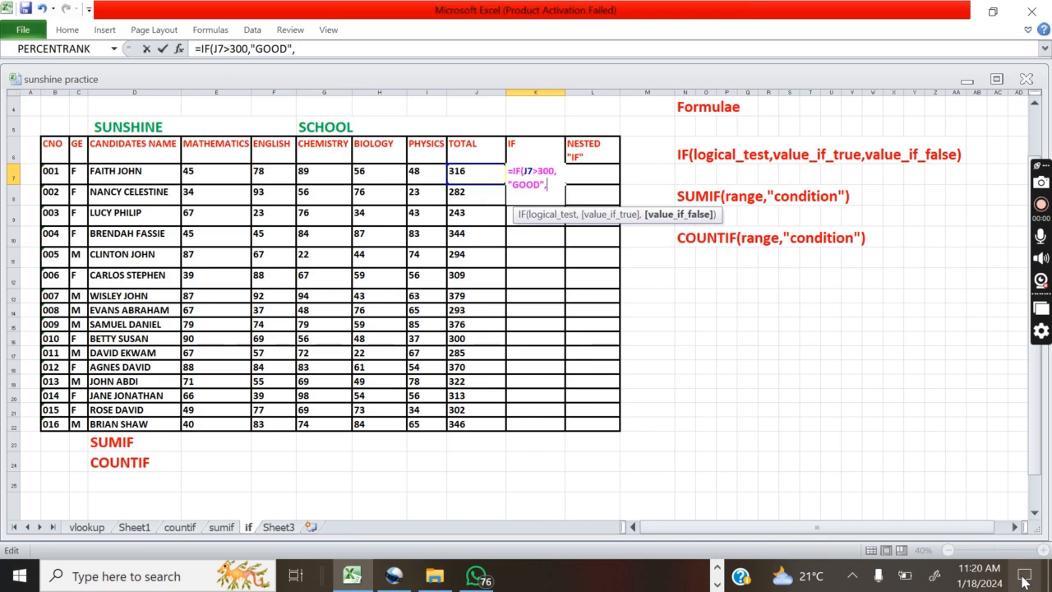
pyautogui.write('FAI')
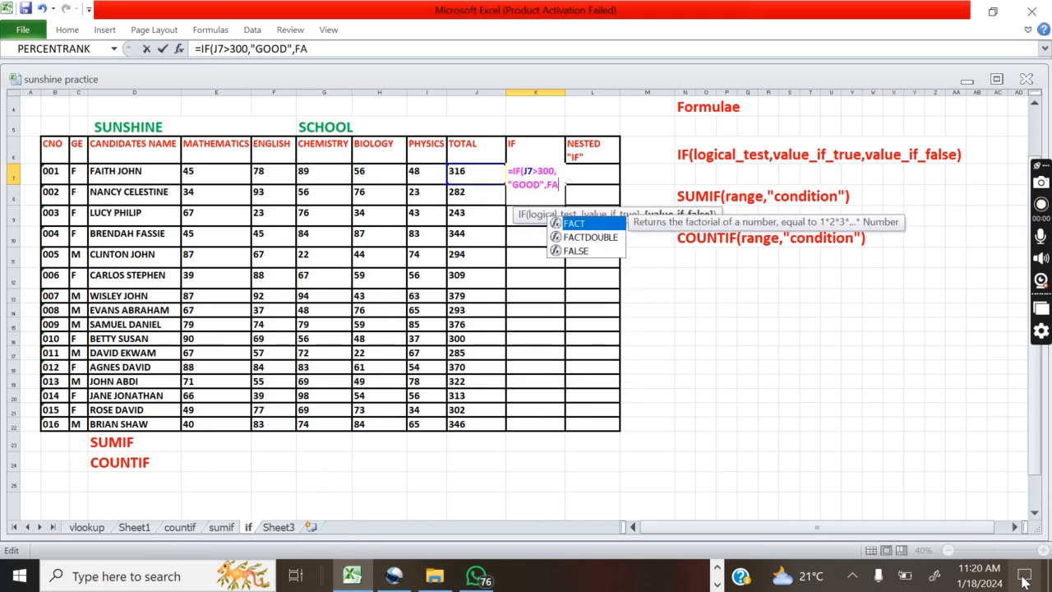
pyautogui.press('BackSpace')
pyautogui.press('BackSpace')
pyautogui.press('BackSpace')
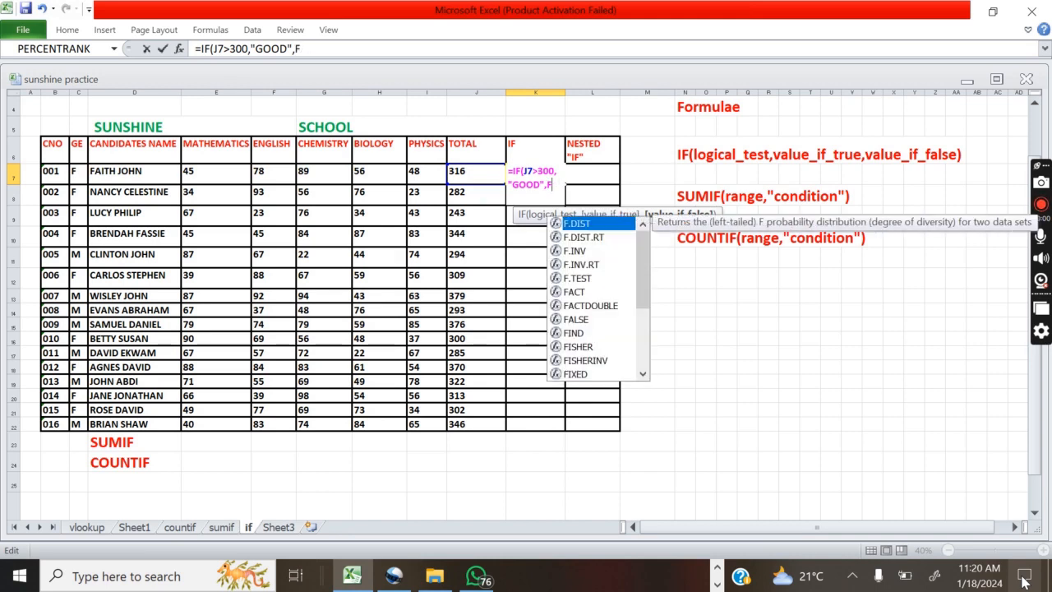
pyautogui.write('"FAIL')
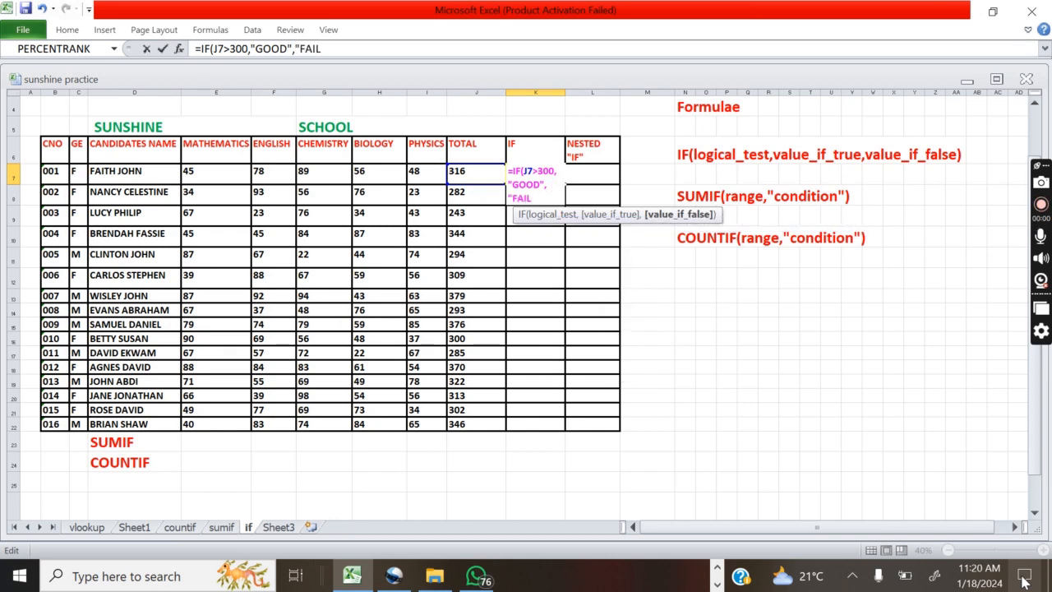
pyautogui.write('")')
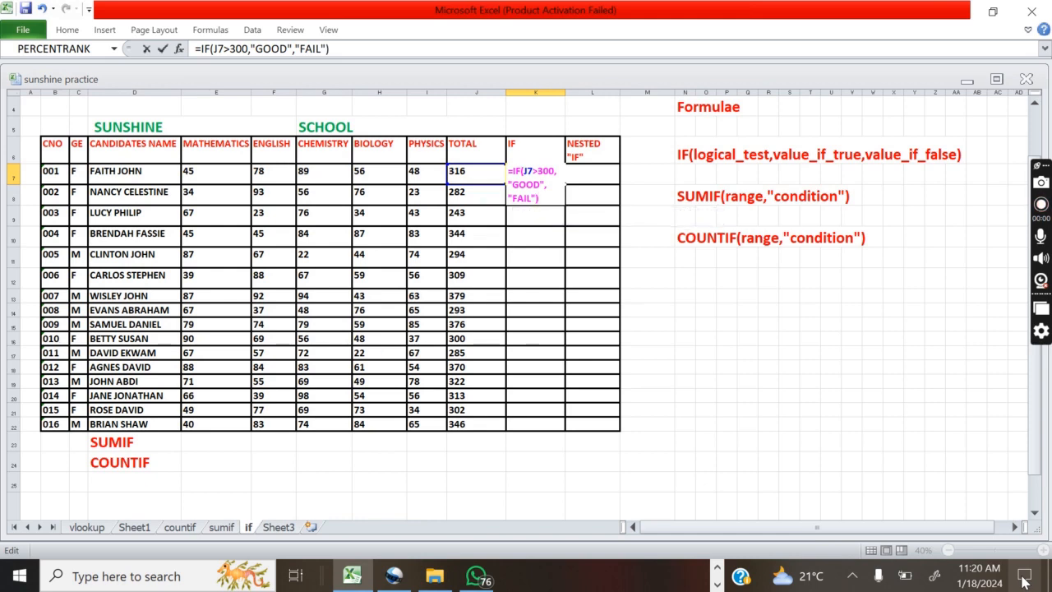
pyautogui.press('Return')
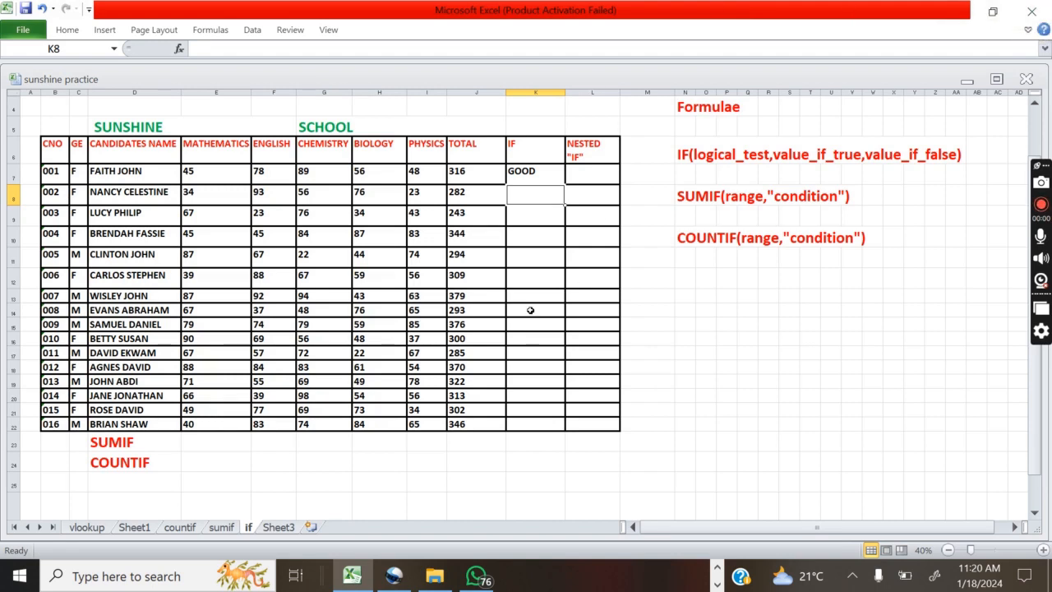
# Colour the text of K7 pink and fill its formula down the IF column to row 22
pyautogui.click(535, 171)
pyautogui.click(78, 29)
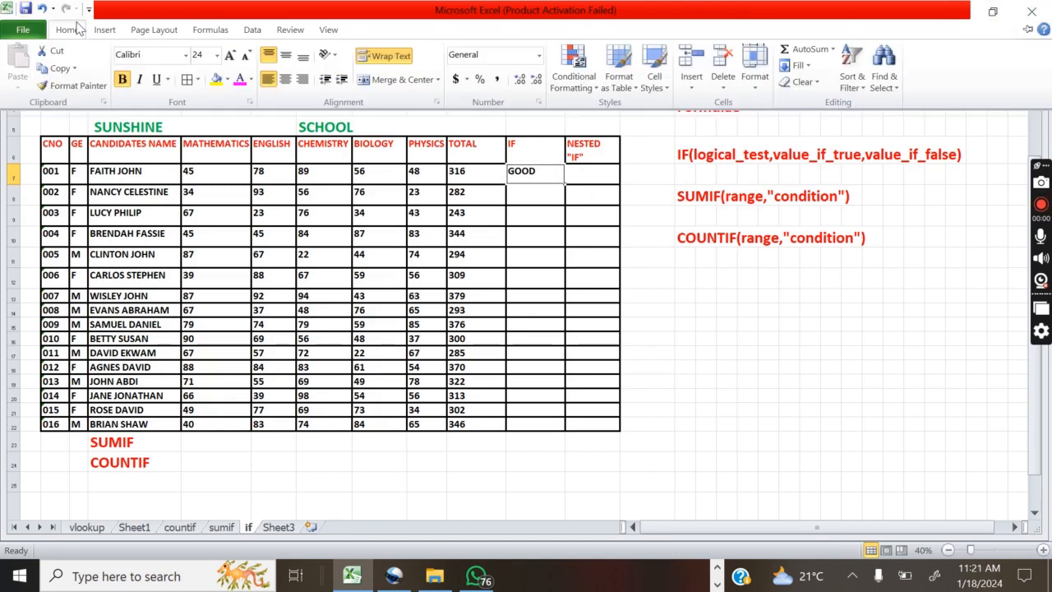
pyautogui.click(240, 79)
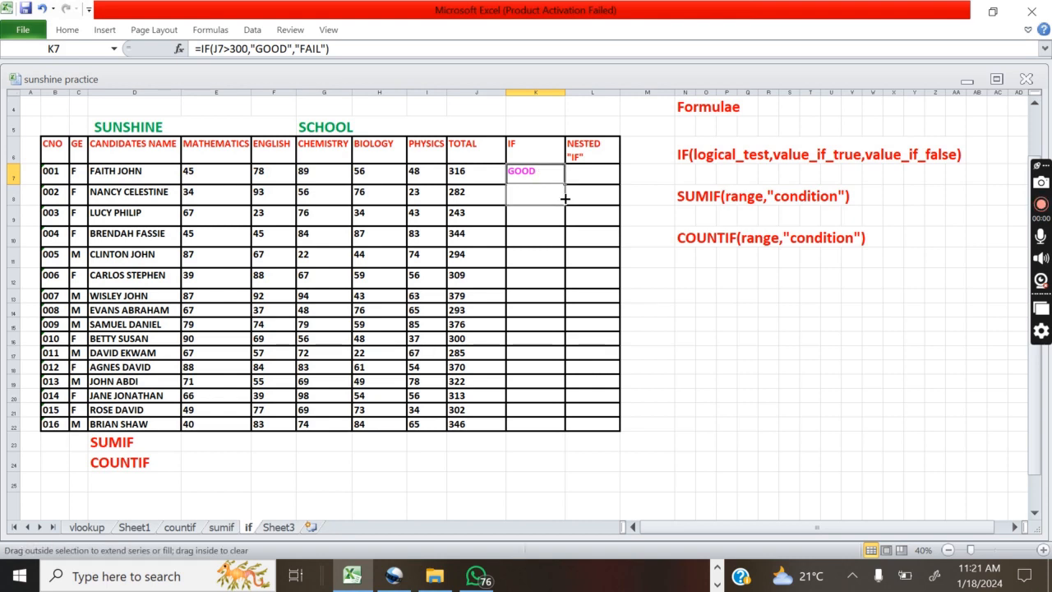
pyautogui.moveTo(566, 198); pyautogui.dragTo(553, 431)
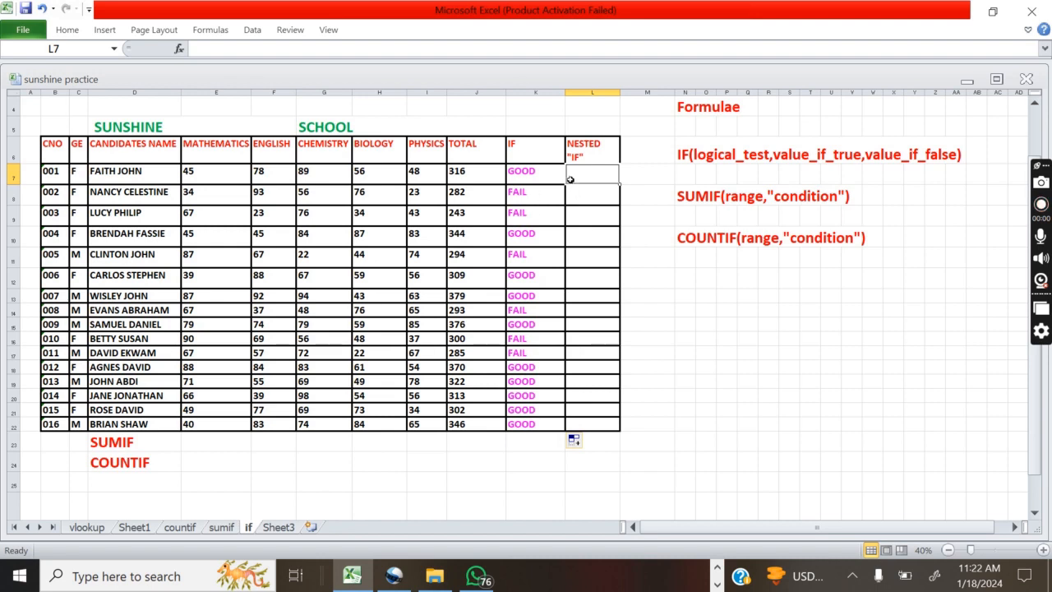
# Begin an IF formula in L7 with the logical test J7>300 and "GOOD" as the value if true
pyautogui.write('=')
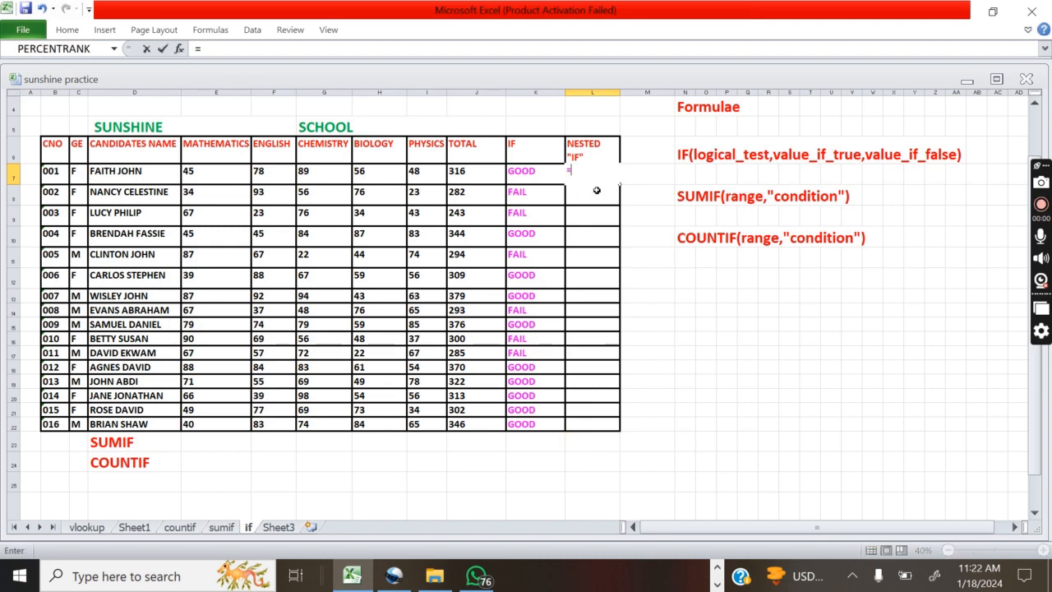
pyautogui.write('IF')
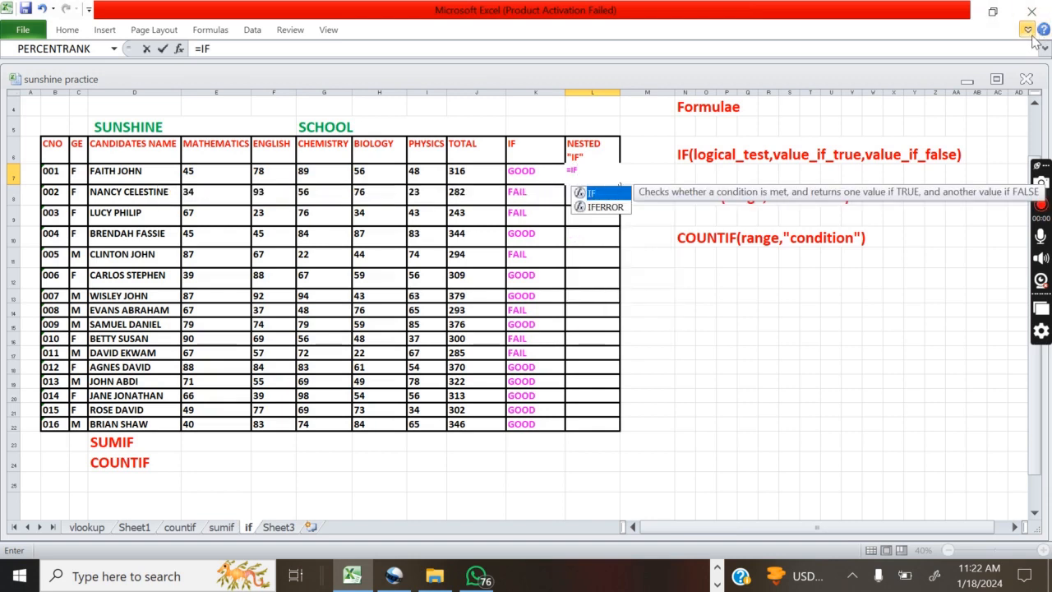
pyautogui.write('(')
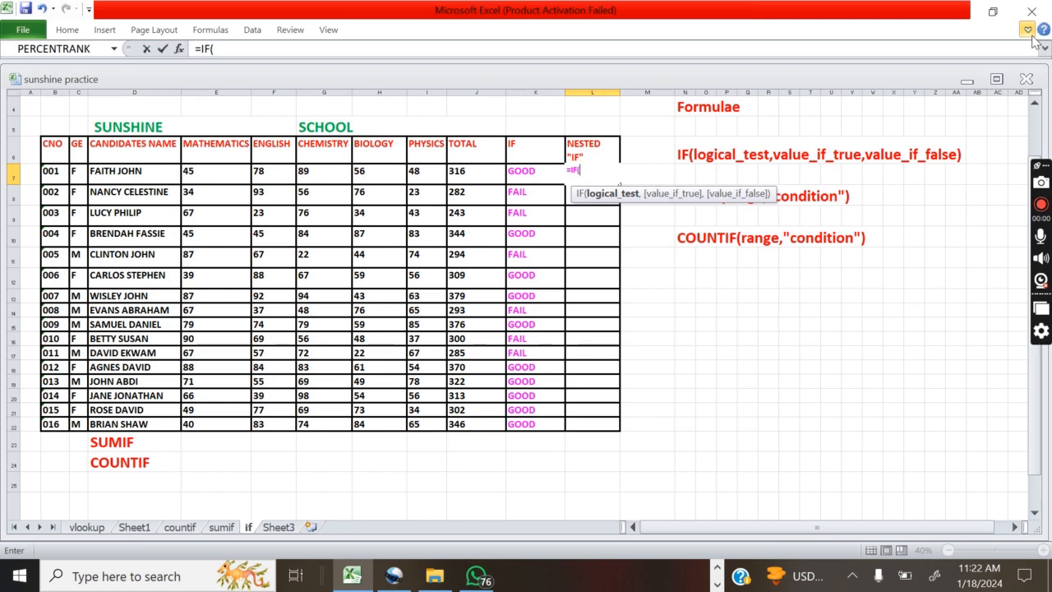
pyautogui.write('J7>')
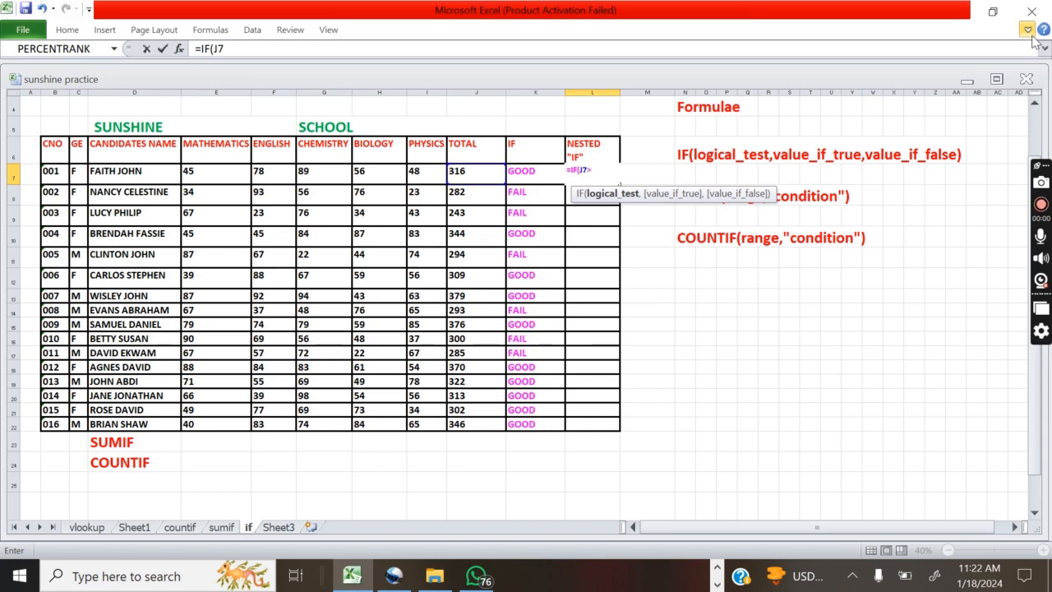
pyautogui.write('300')
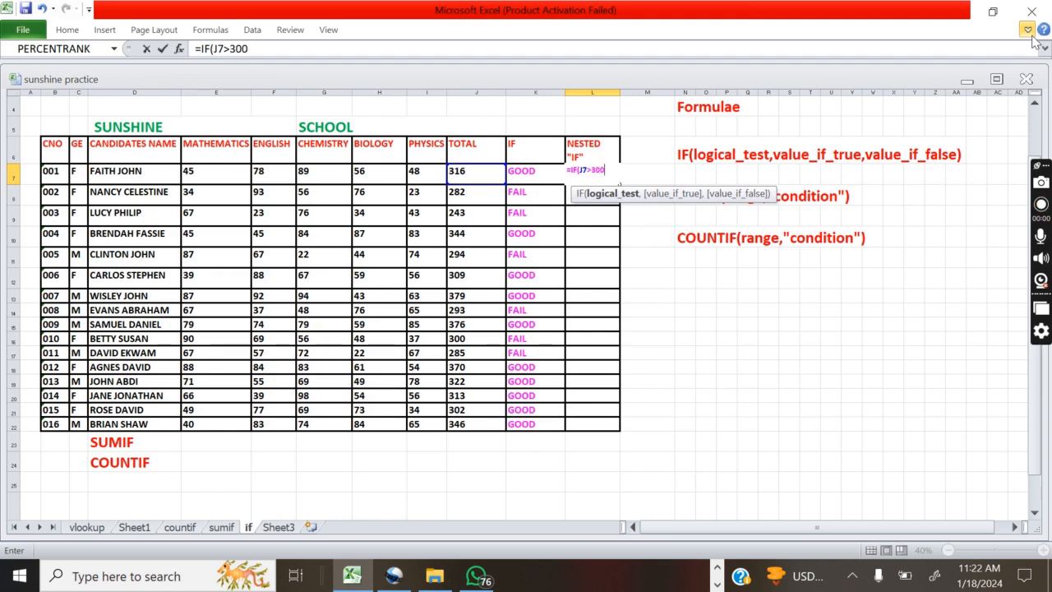
pyautogui.write(',')
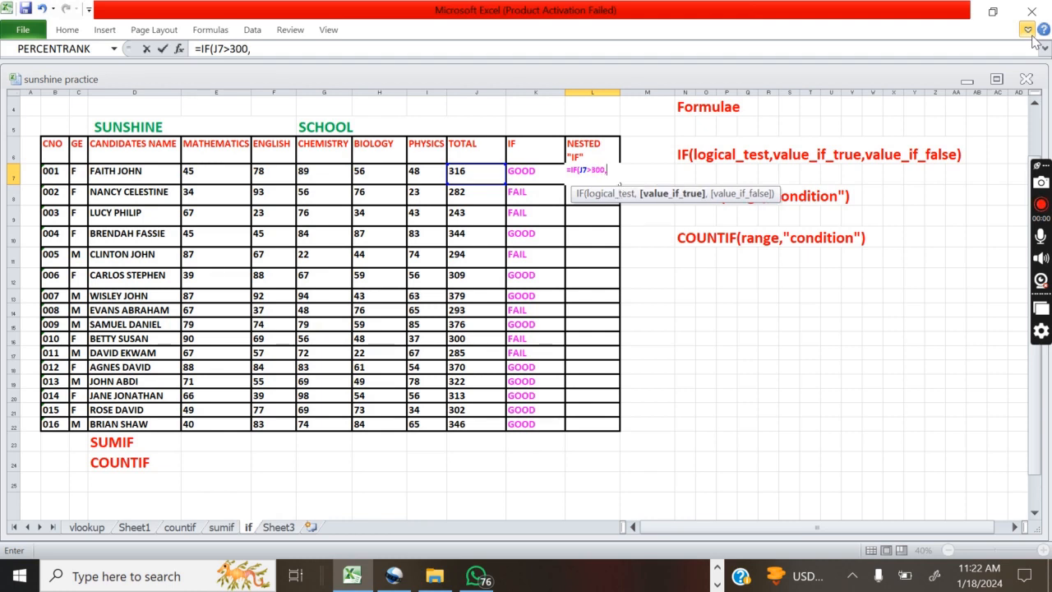
pyautogui.write('"GOOD')
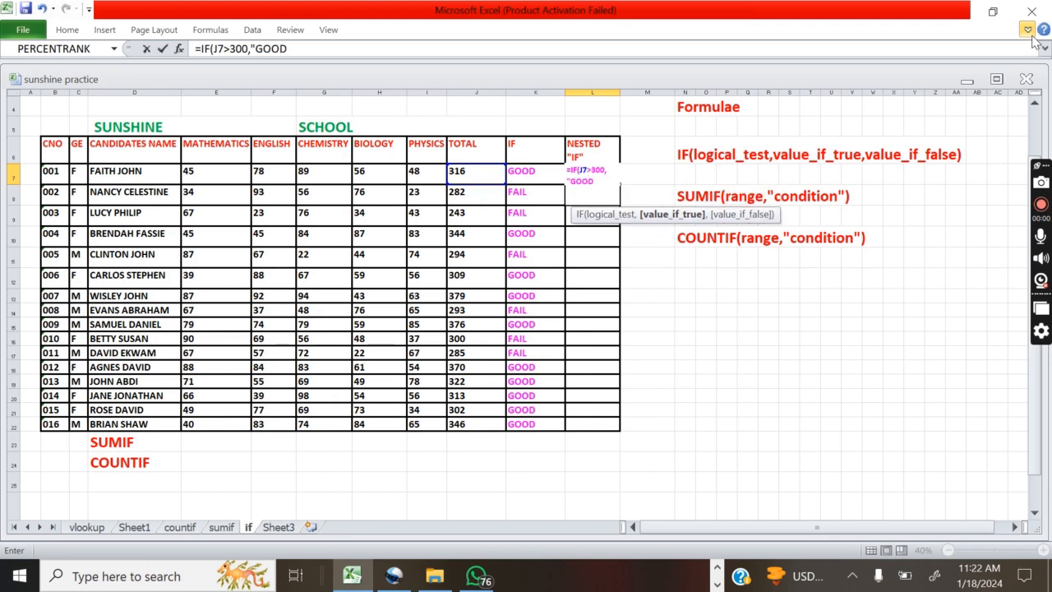
pyautogui.write('",')
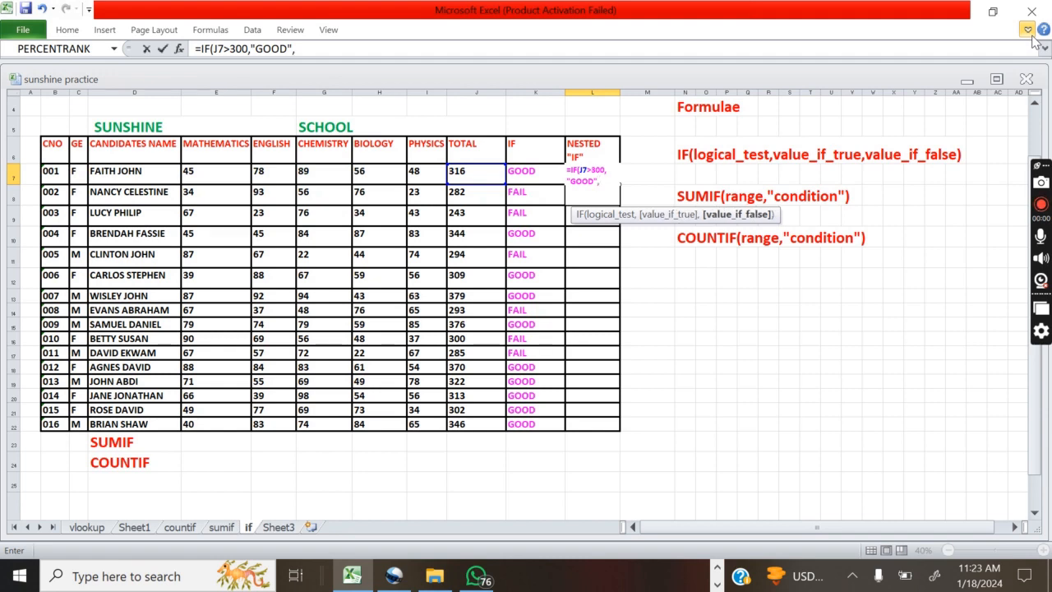
# Nest a second IF as the value if false, testing J7>250 and returning "PASS" when true and "FAIL" when false
pyautogui.write('IF')
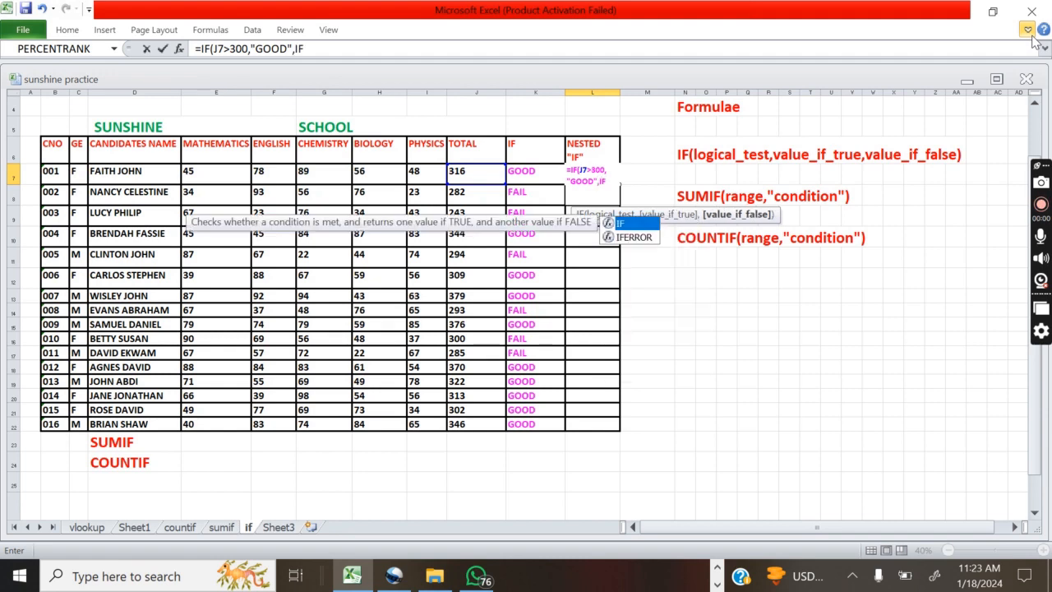
pyautogui.write('(')
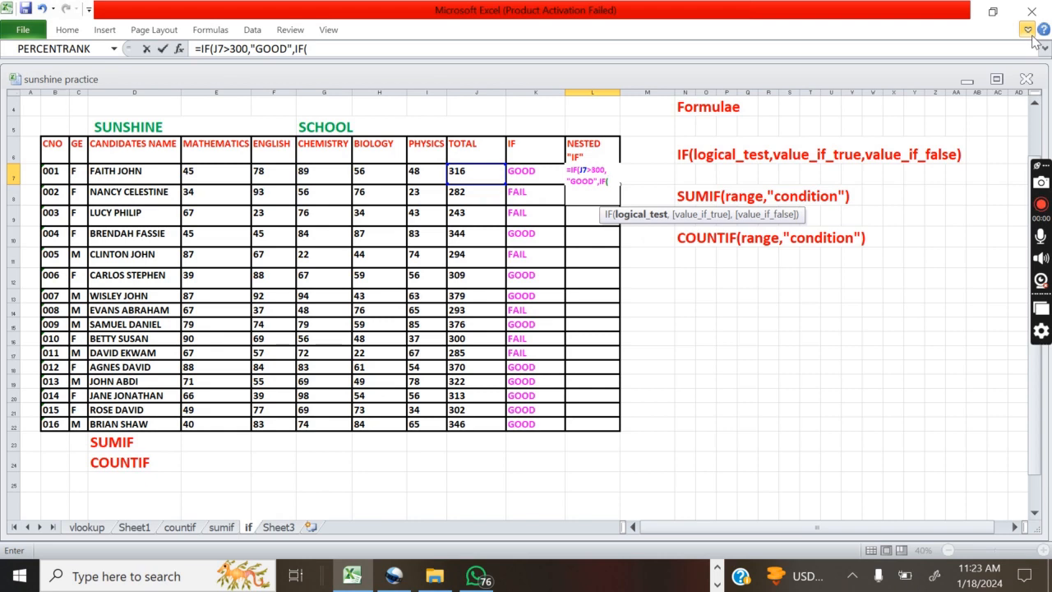
pyautogui.press('F2')
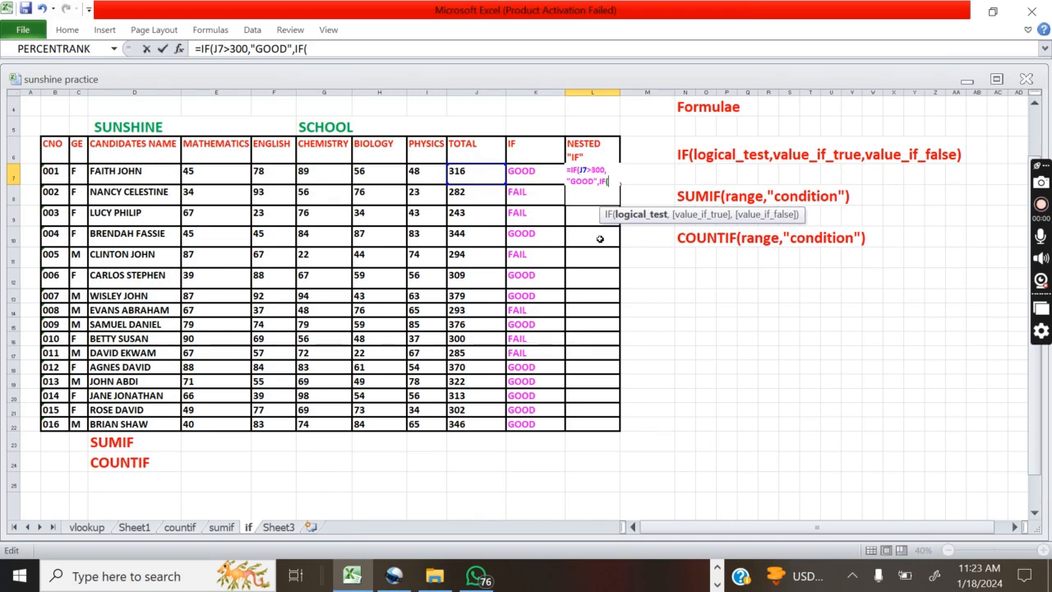
pyautogui.write('J7>250')
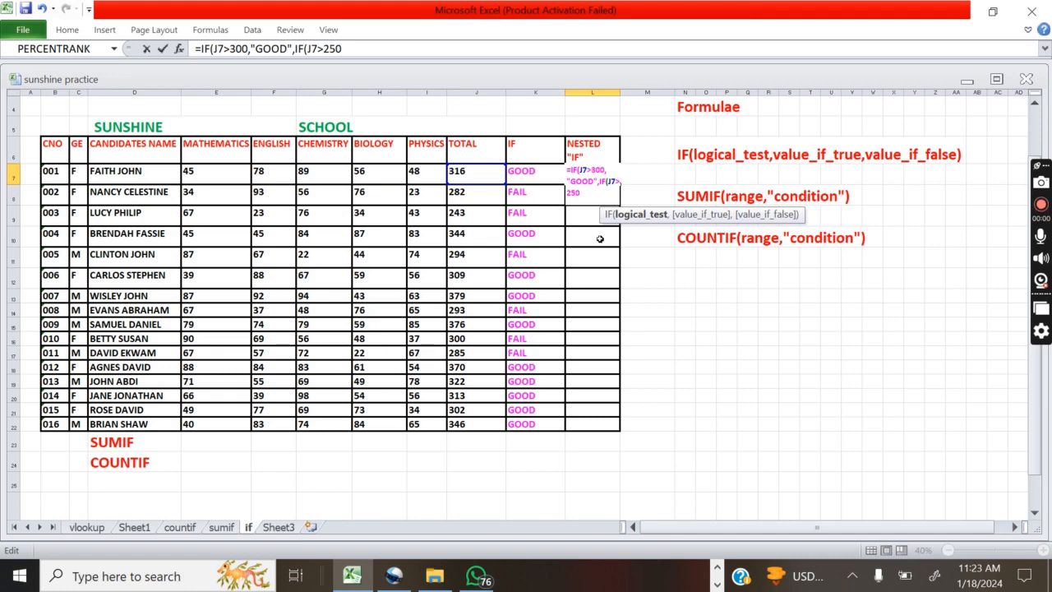
pyautogui.write(',')
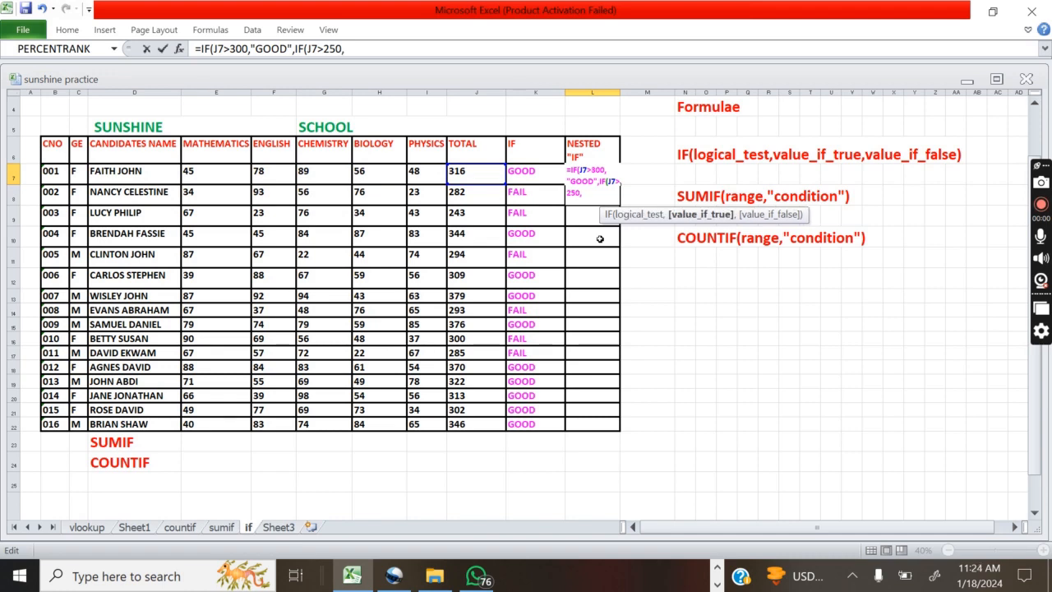
pyautogui.write('"PASS')
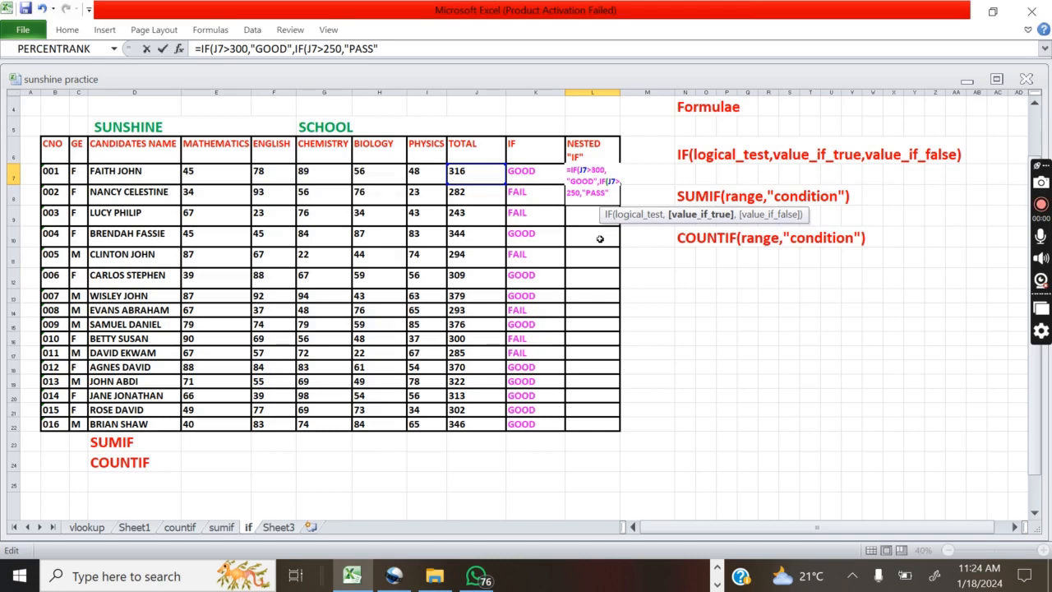
pyautogui.write('","')
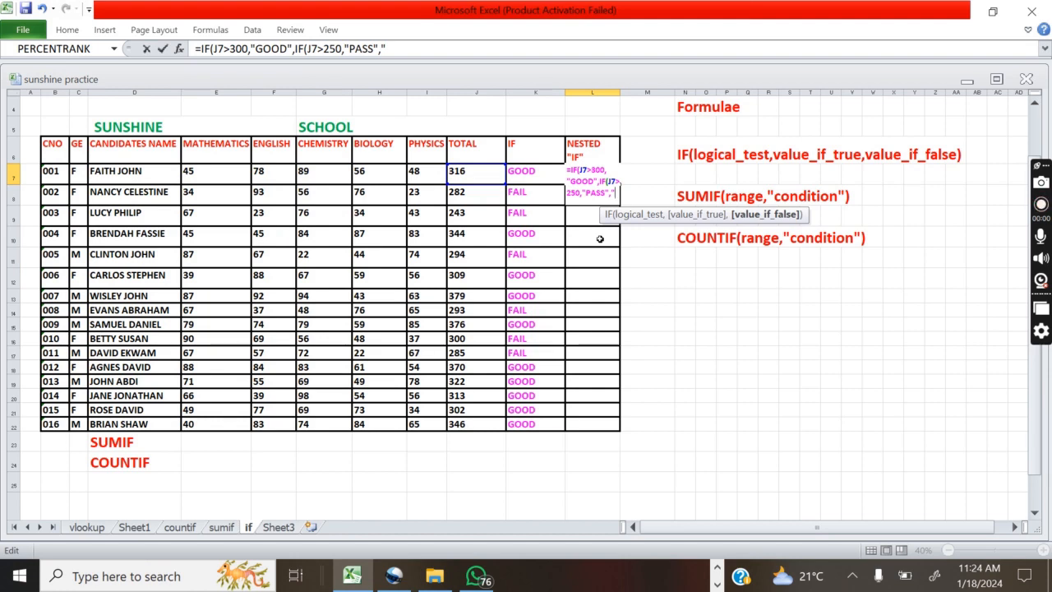
pyautogui.write('FAIL"')
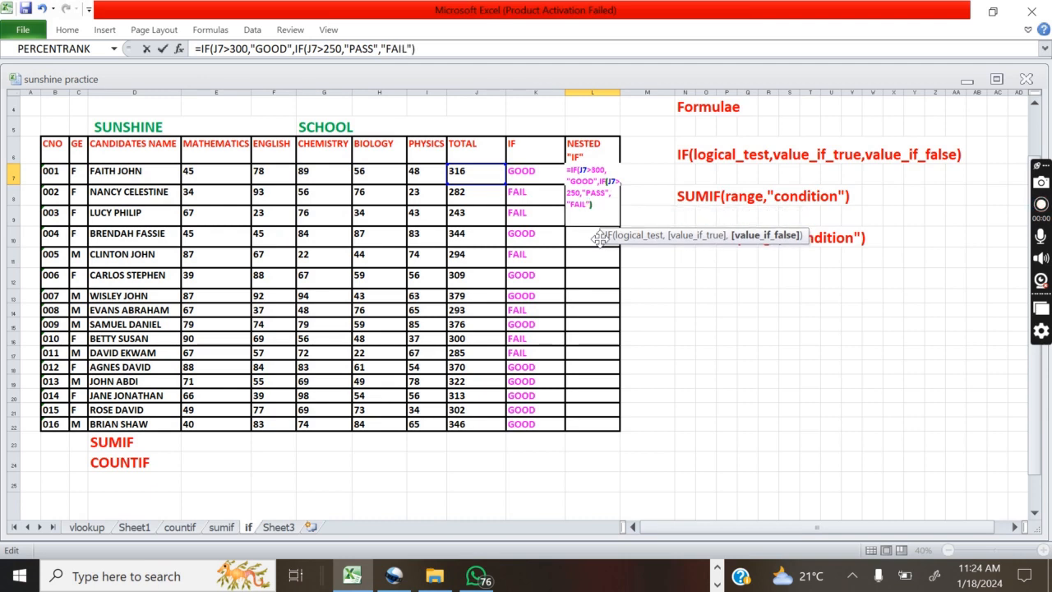
# Close both IF functions in L7 and fill the formula down the NESTED "IF" column to row 22
pyautogui.write(')')
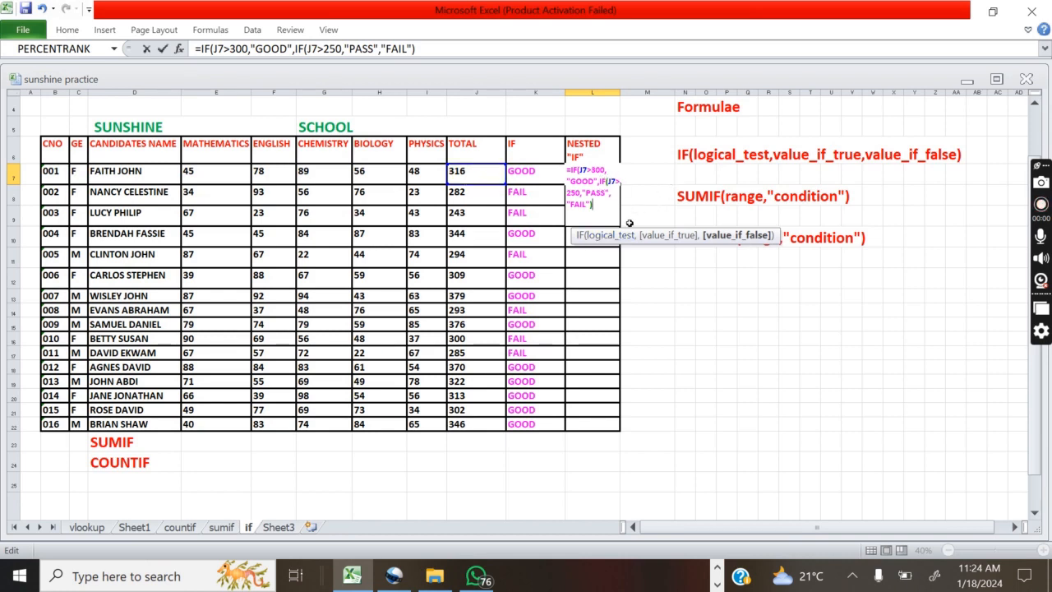
pyautogui.write(')')
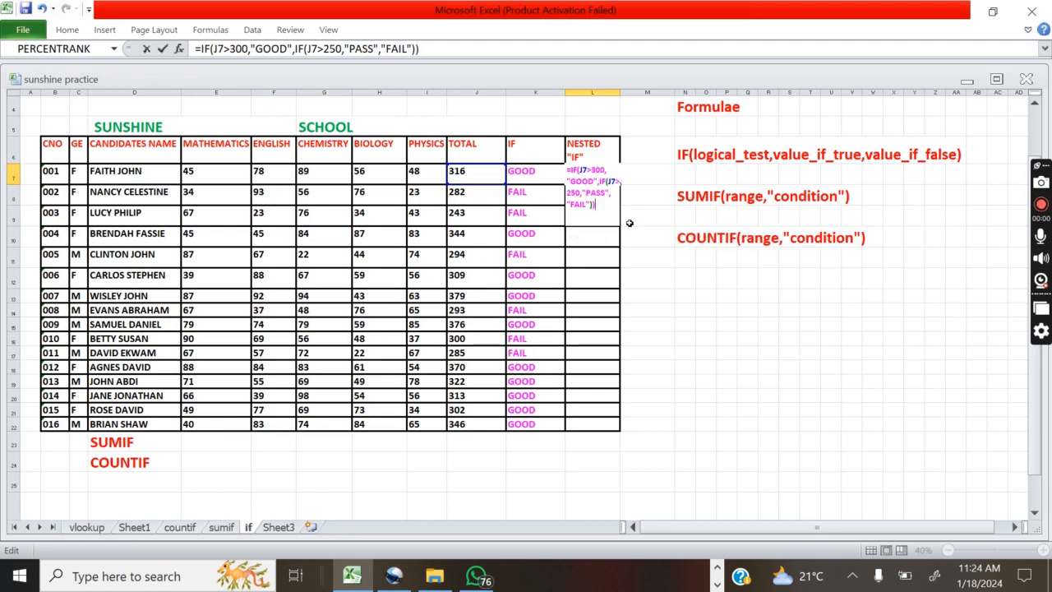
pyautogui.press('Return')
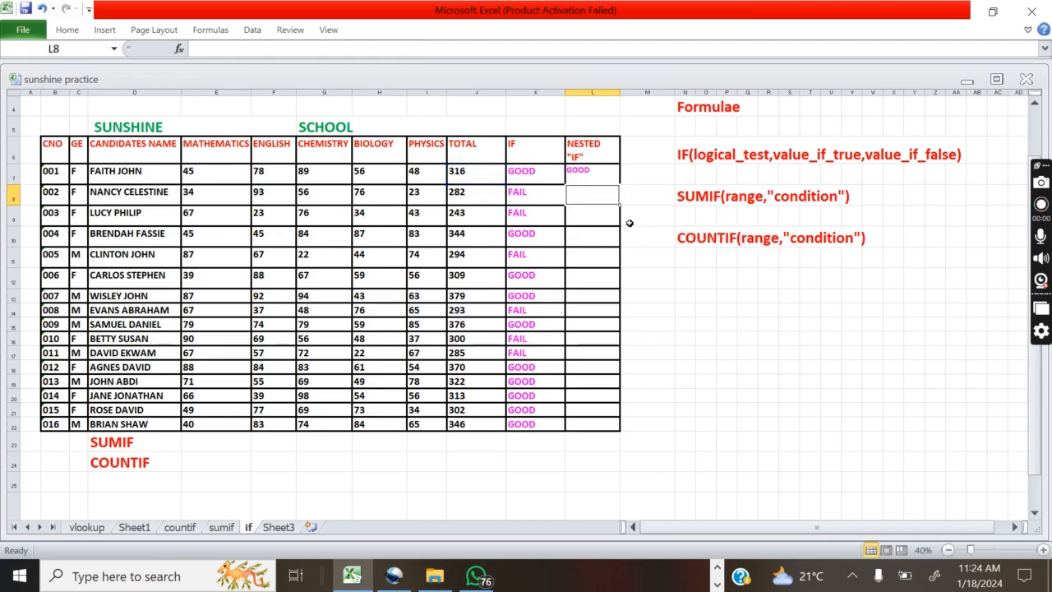
pyautogui.click(608, 170)
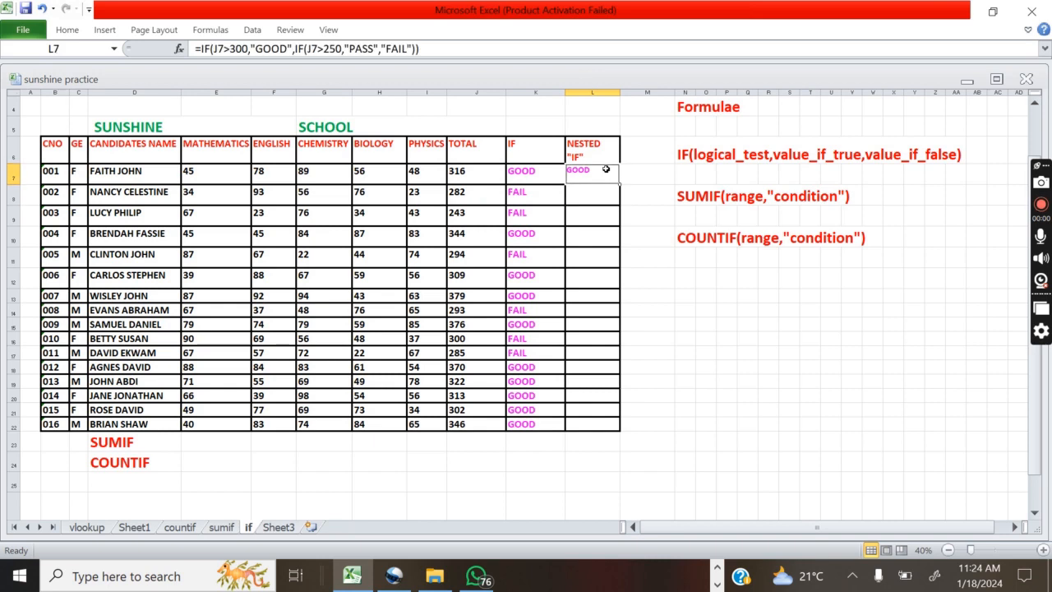
pyautogui.moveTo(621, 183); pyautogui.dragTo(595, 434)
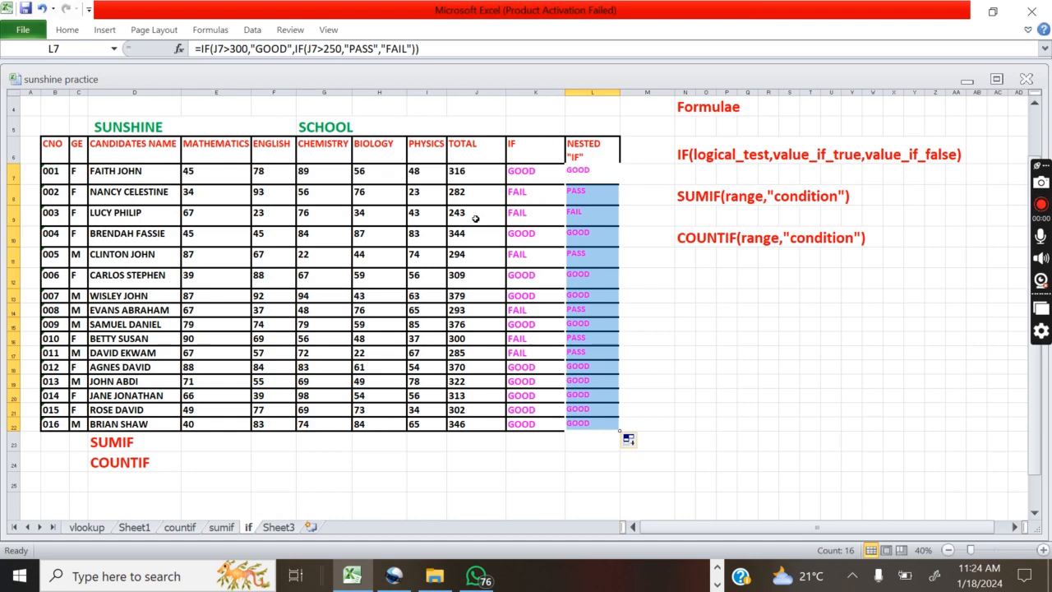
# Check the totals in J8 and J9 against the nested IF formula in L7, and read the SUMIF syntax note
pyautogui.click(462, 198)
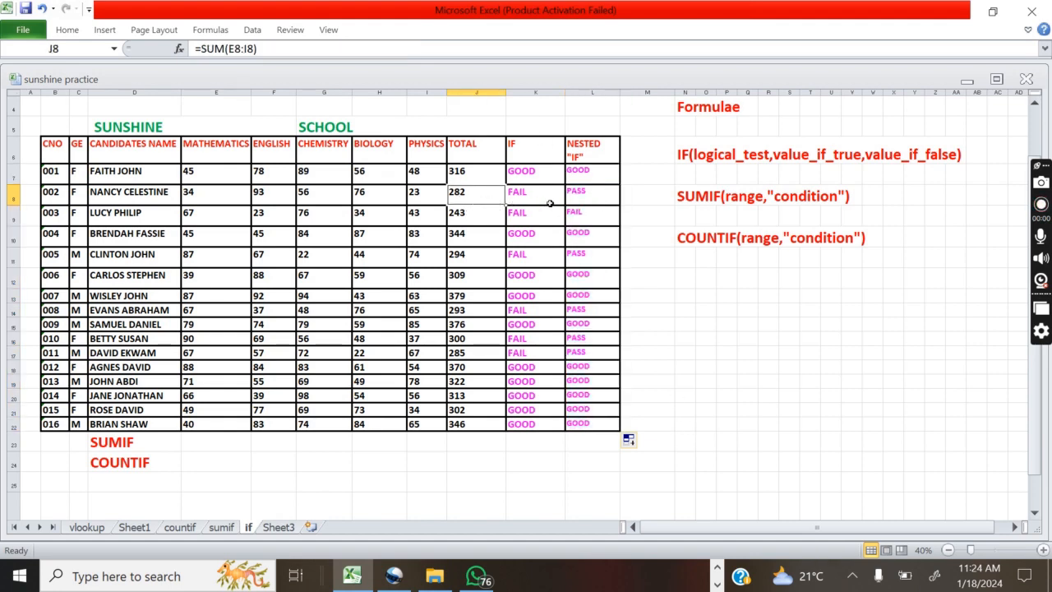
pyautogui.click(456, 215)
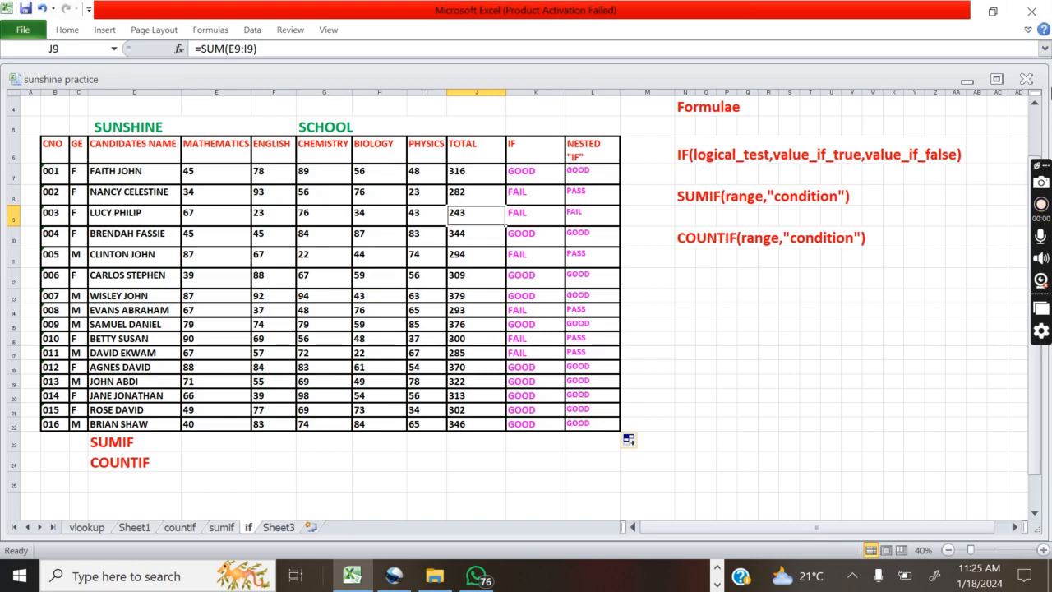
pyautogui.click(581, 174)
pyautogui.doubleClick(582, 179)
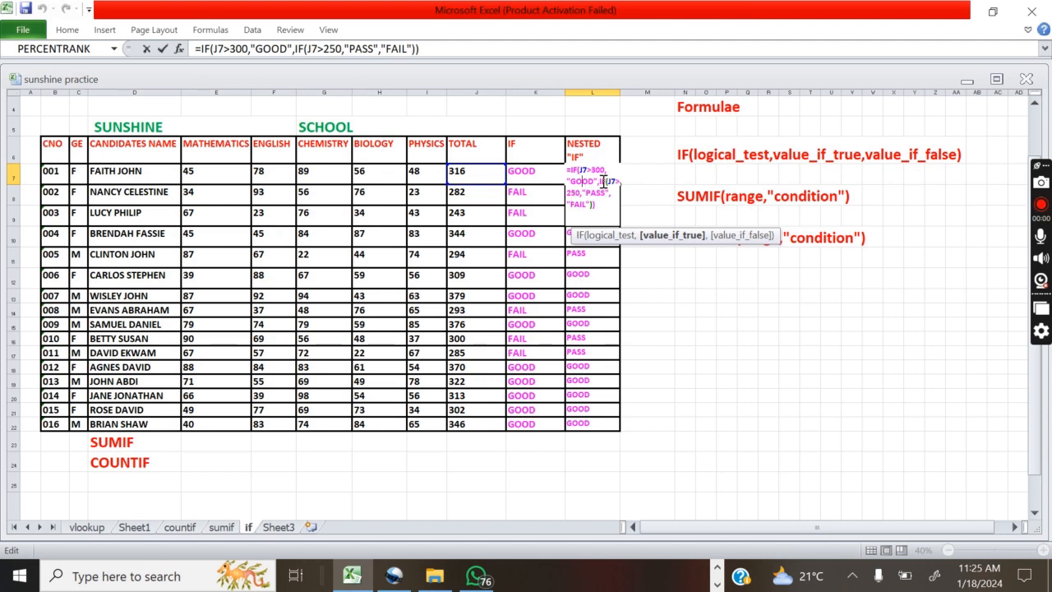
pyautogui.click(647, 339)
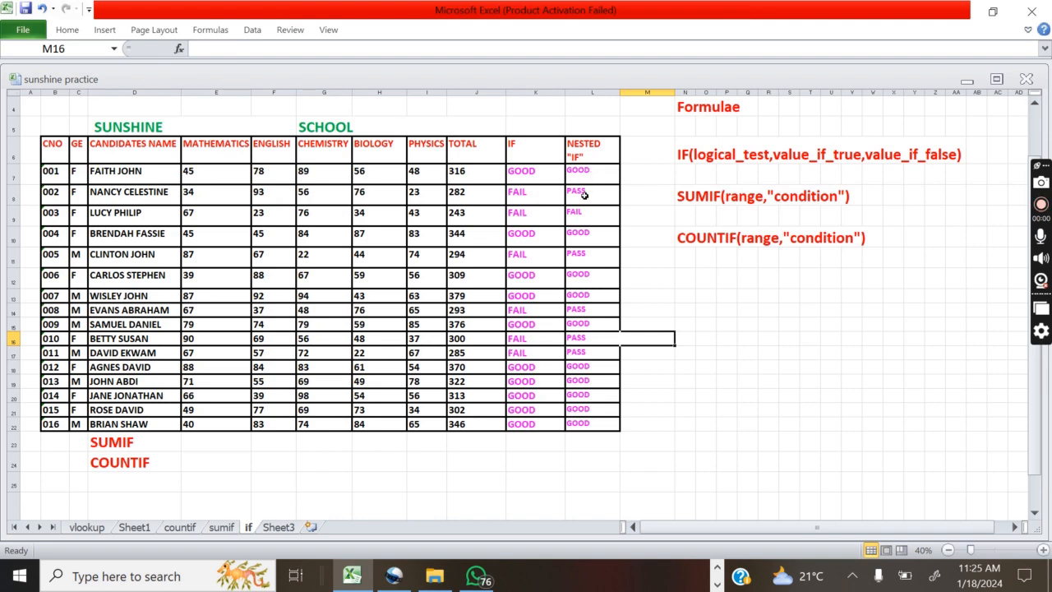
pyautogui.click(144, 447)
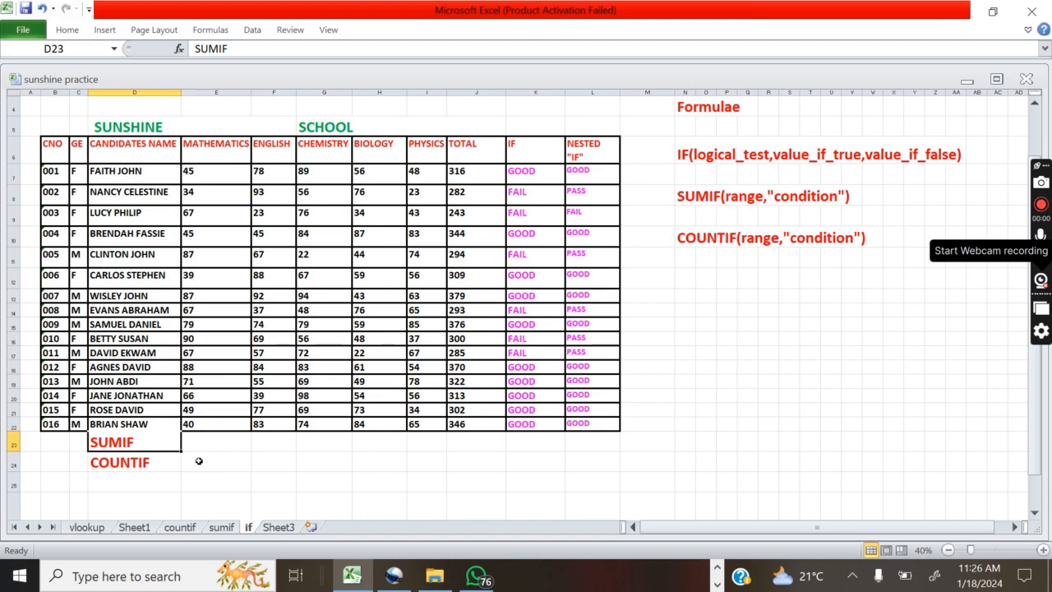
pyautogui.click(708, 197)
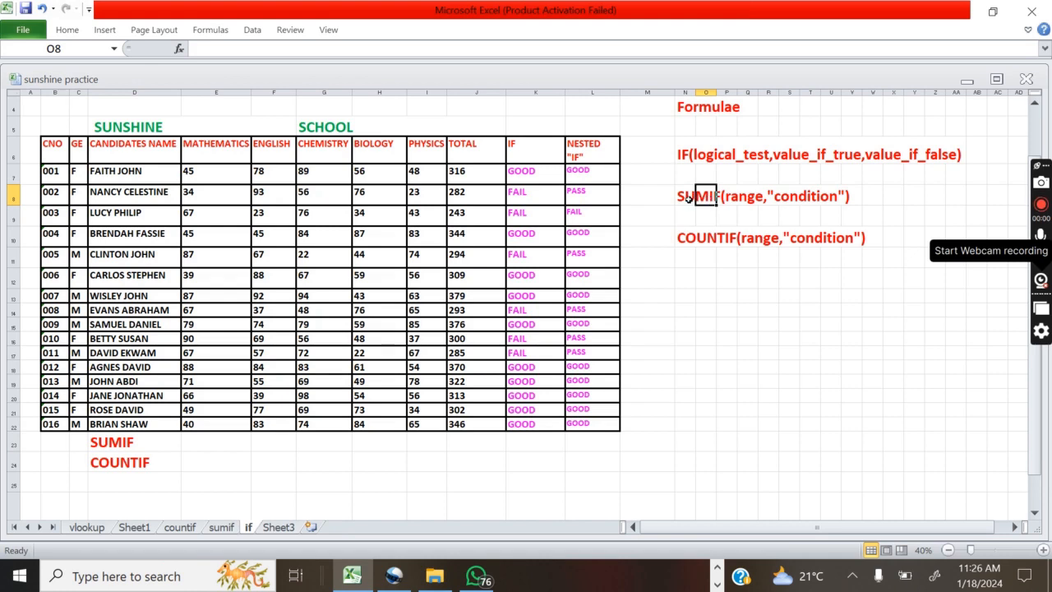
pyautogui.click(689, 199)
pyautogui.click(726, 259)
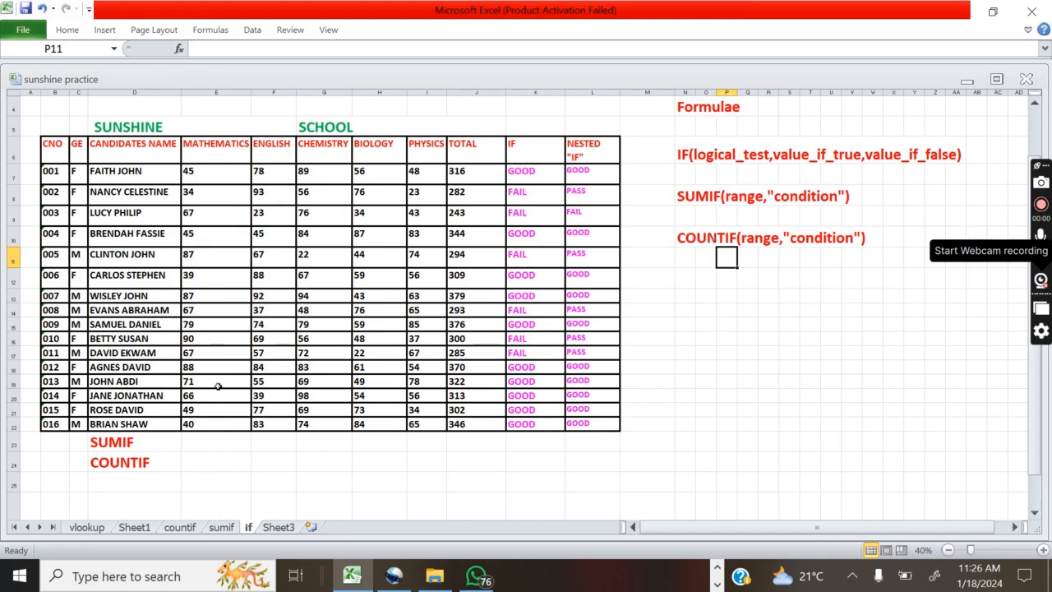
# Apply the magenta font colour to cell E23, beside the SUMIF label under the Mathematics marks
pyautogui.click(216, 442)
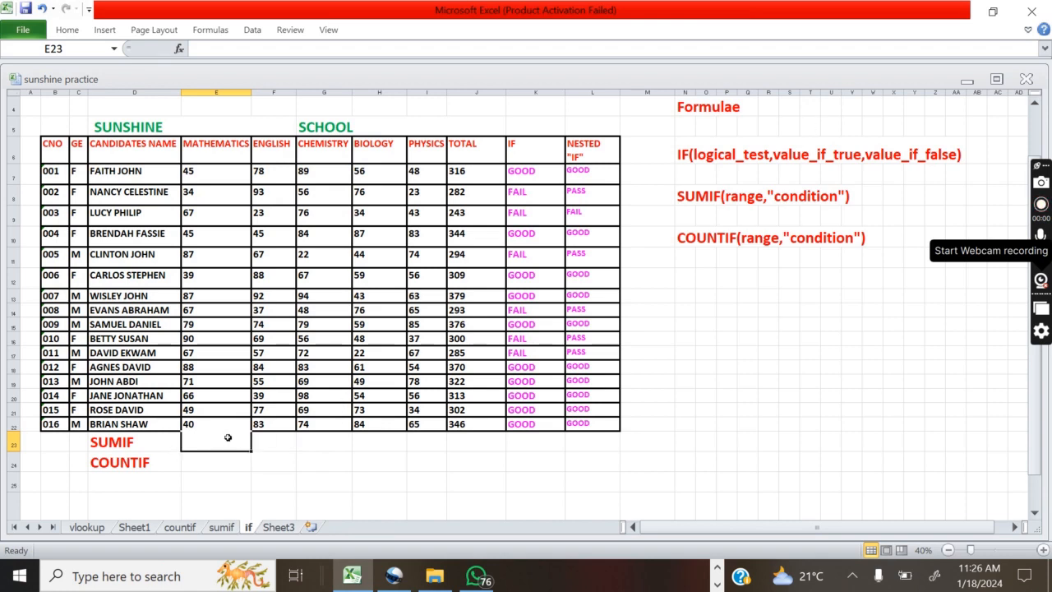
pyautogui.click(66, 31)
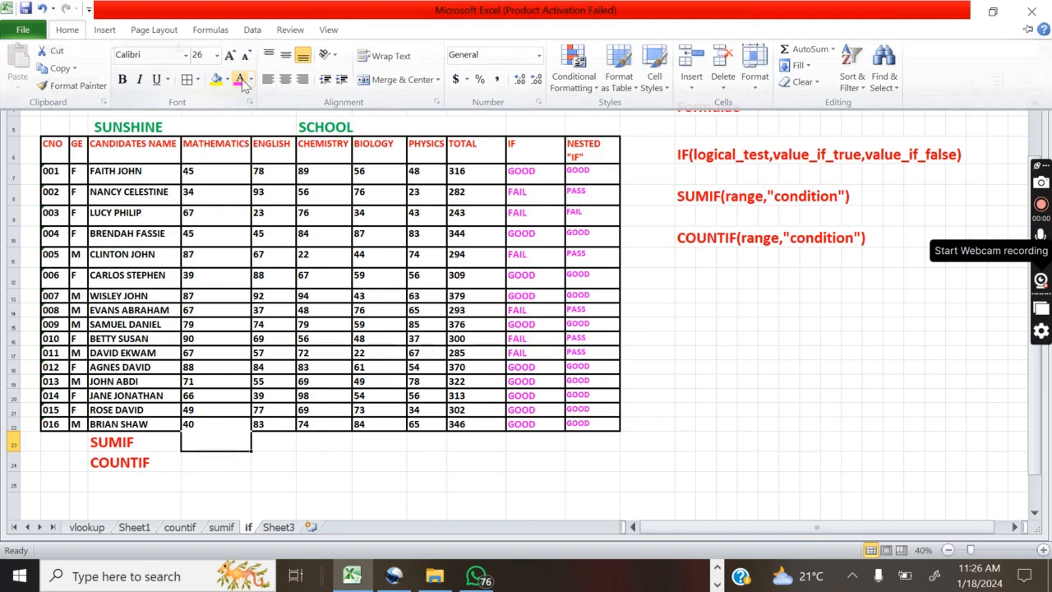
pyautogui.click(242, 81)
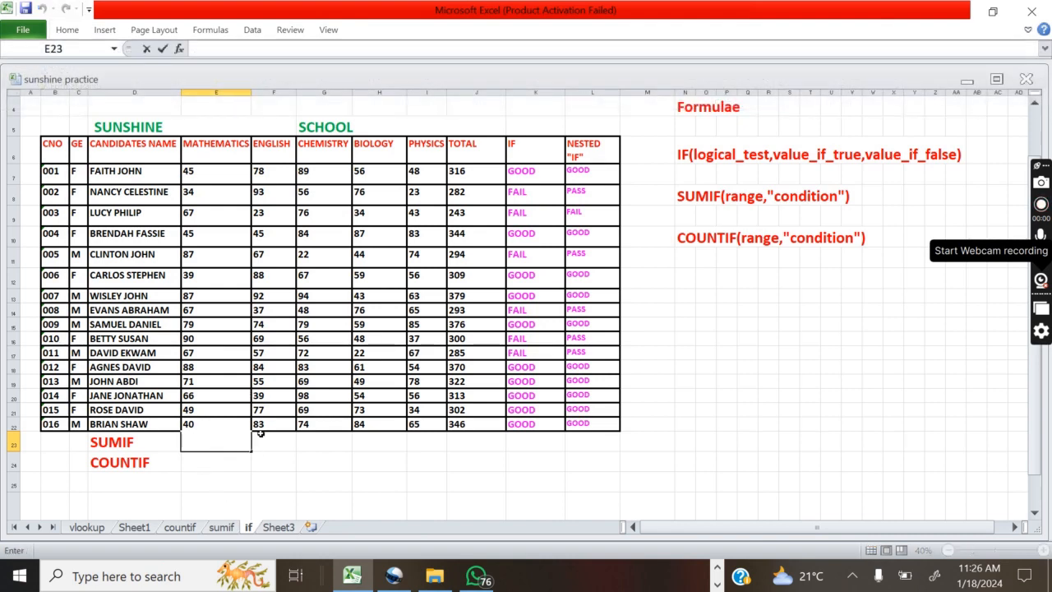
# Begin a SUMIF formula in E23 with the Mathematics marks E7:E22 as its range
pyautogui.write('=')
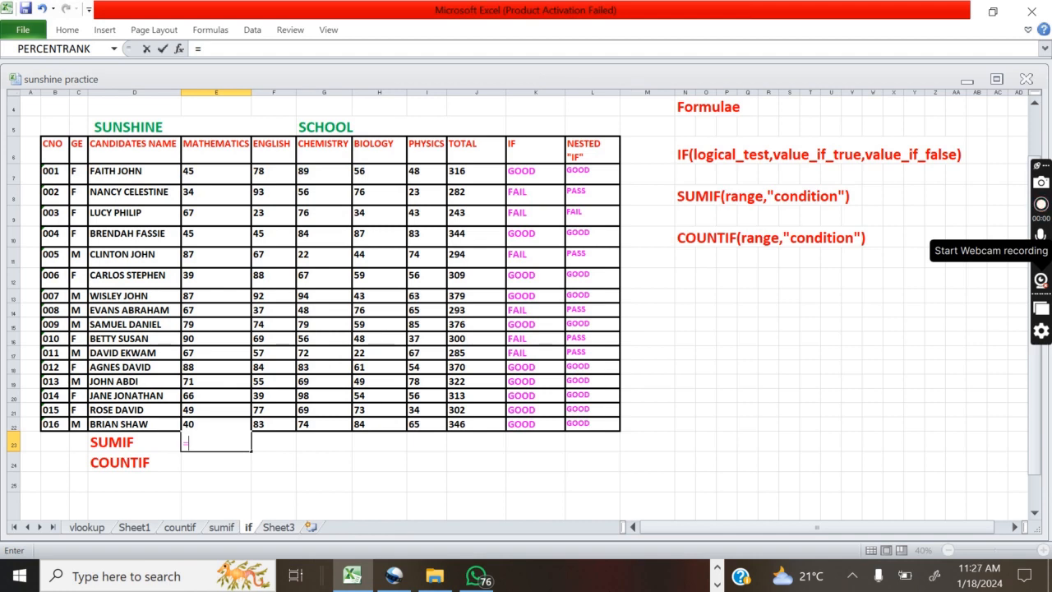
pyautogui.write('SUMI')
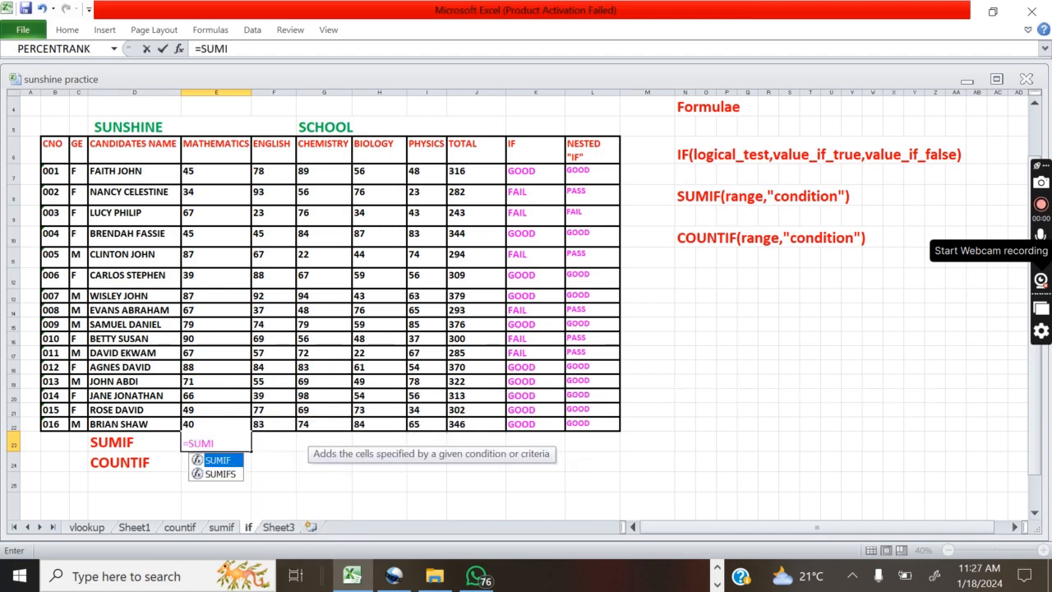
pyautogui.write('F')
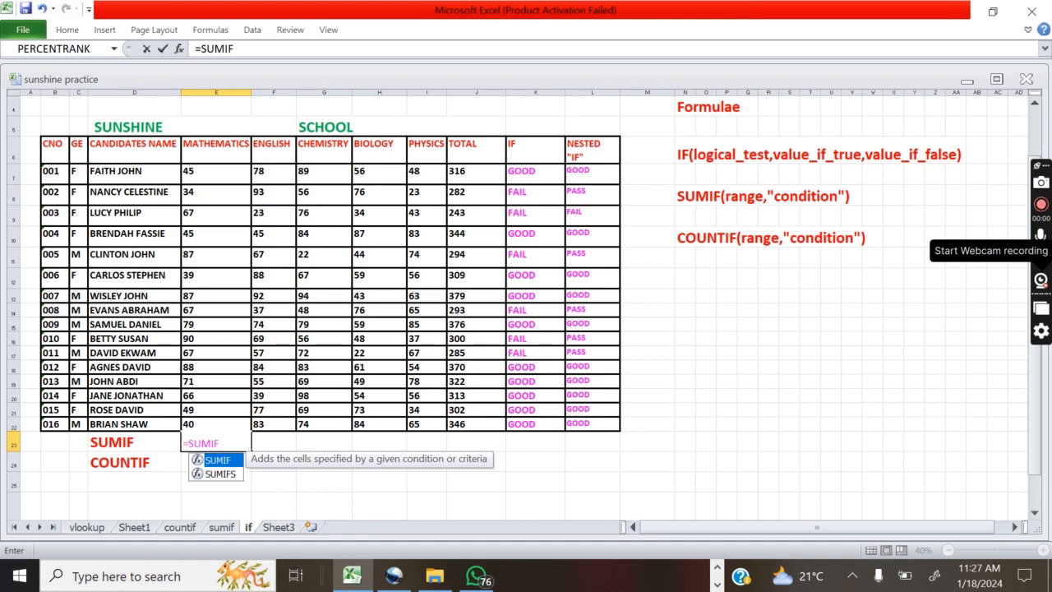
pyautogui.write('(')
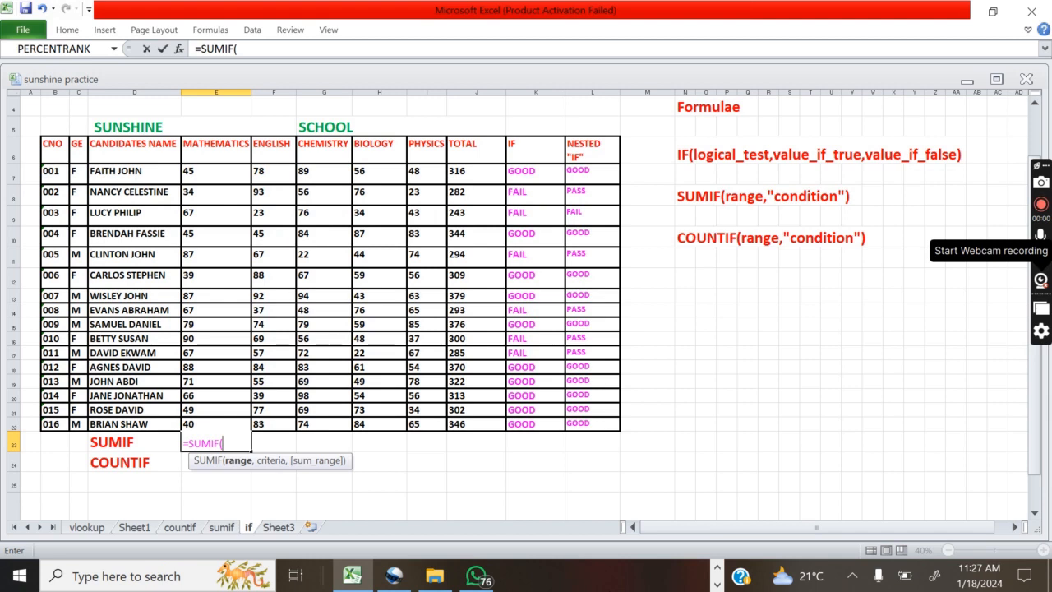
pyautogui.write('E')
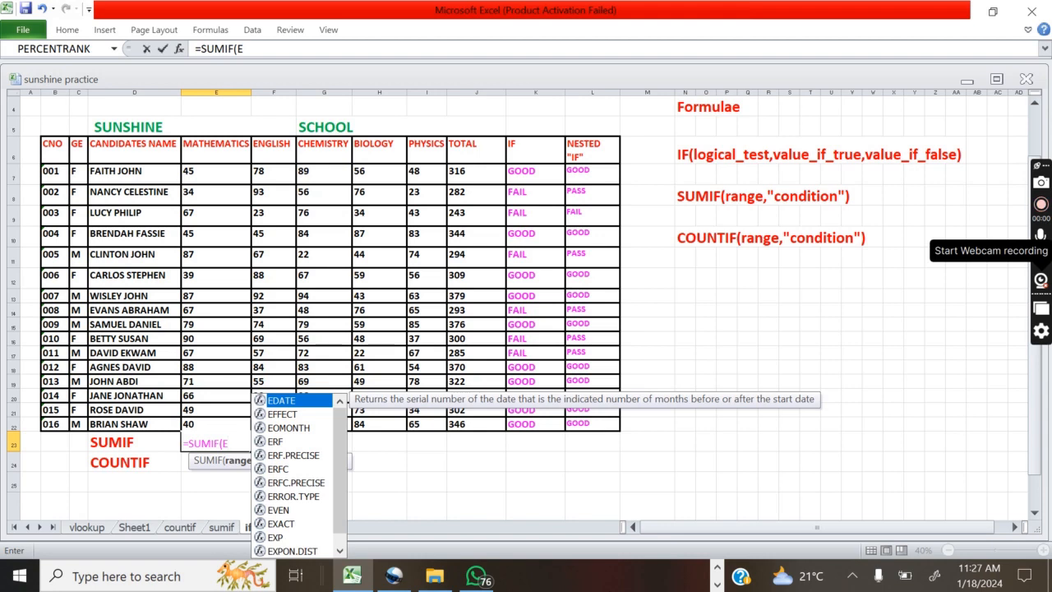
pyautogui.write('7:')
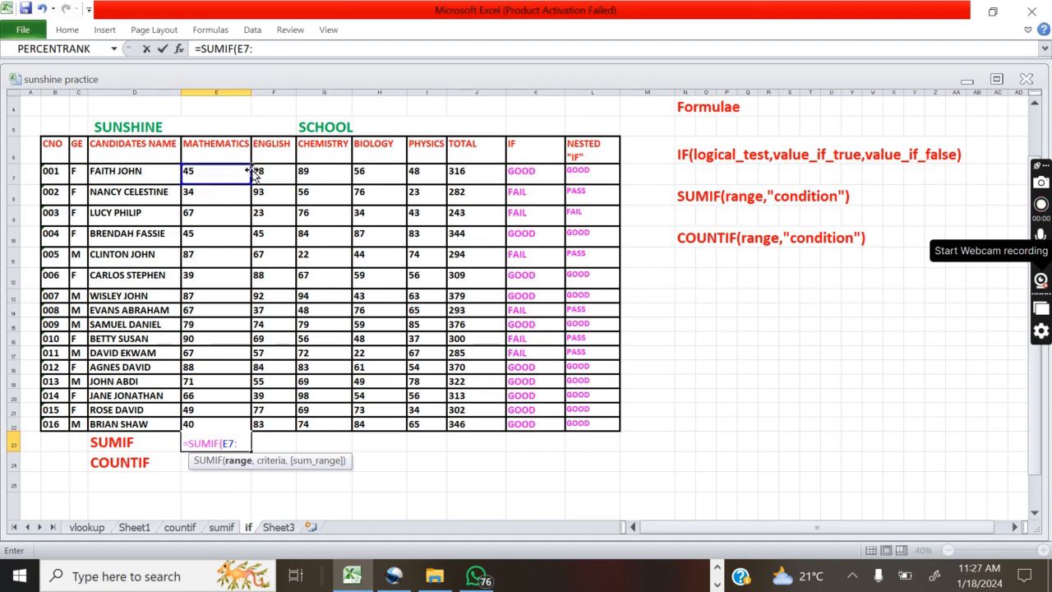
pyautogui.moveTo(251, 176); pyautogui.dragTo(276, 439)
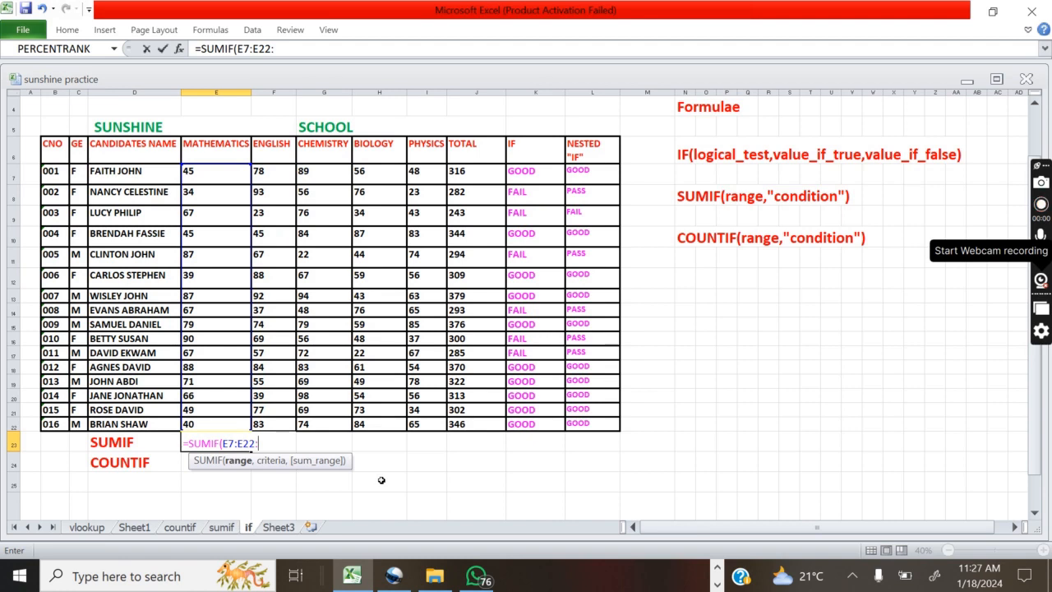
pyautogui.press('BackSpace')
pyautogui.write(',')
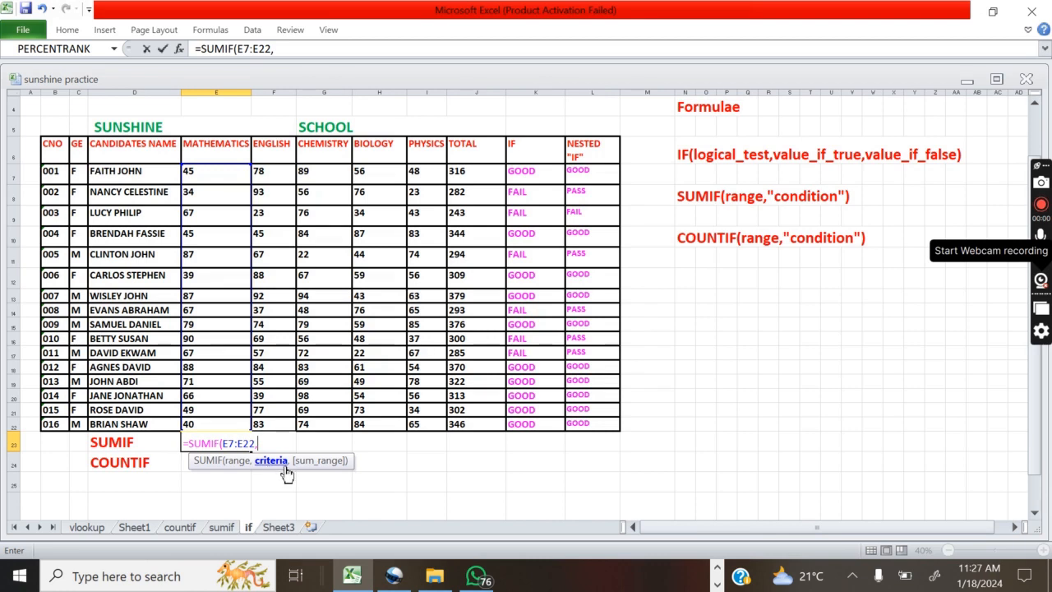
# Complete the SUMIF formula in E23 with the criteria ">80"
pyautogui.write('"')
pyautogui.write('>80"')
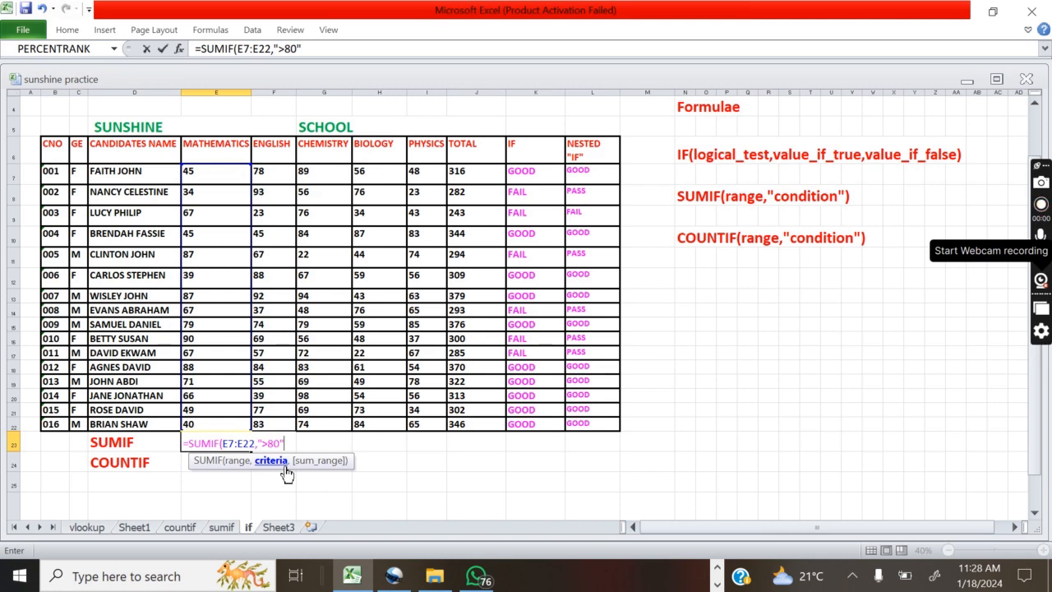
pyautogui.write(')')
pyautogui.press('Return')
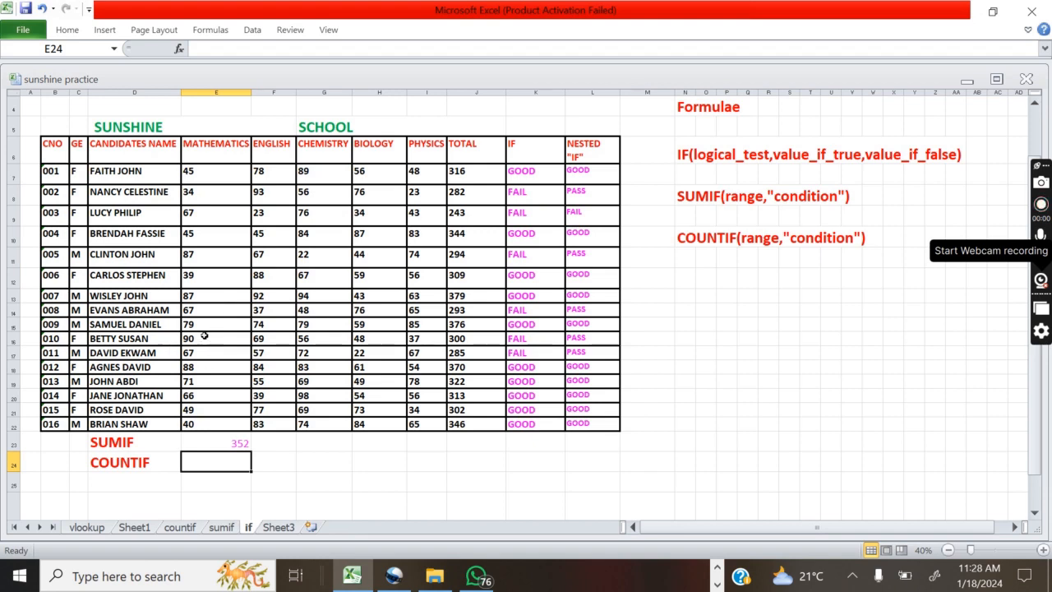
# Check the SUMIF result in E23 against the Mathematics marks in E18, E16, E13 and E11
pyautogui.click(230, 439)
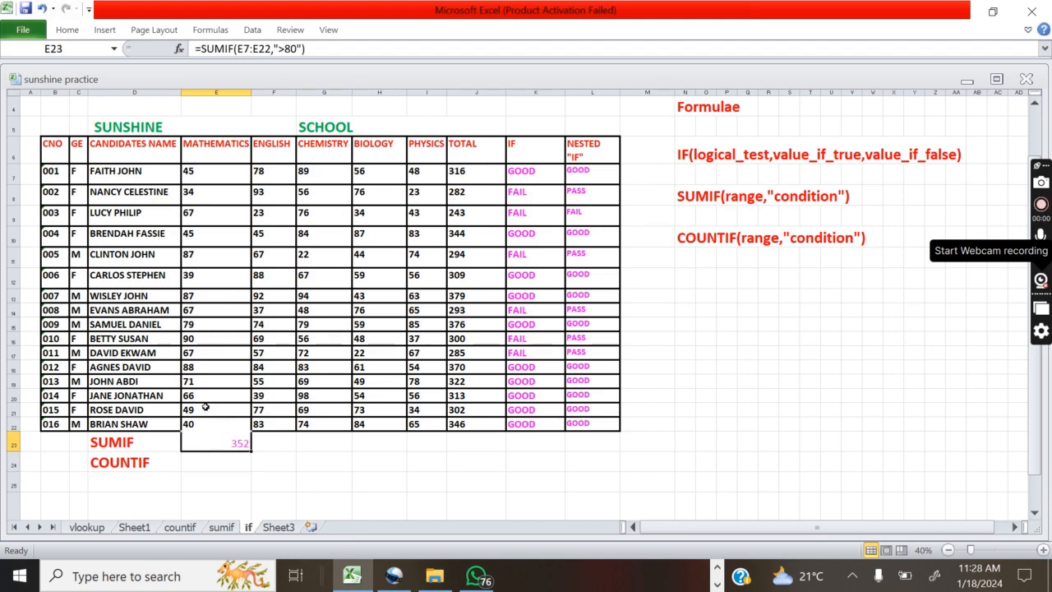
pyautogui.click(197, 369)
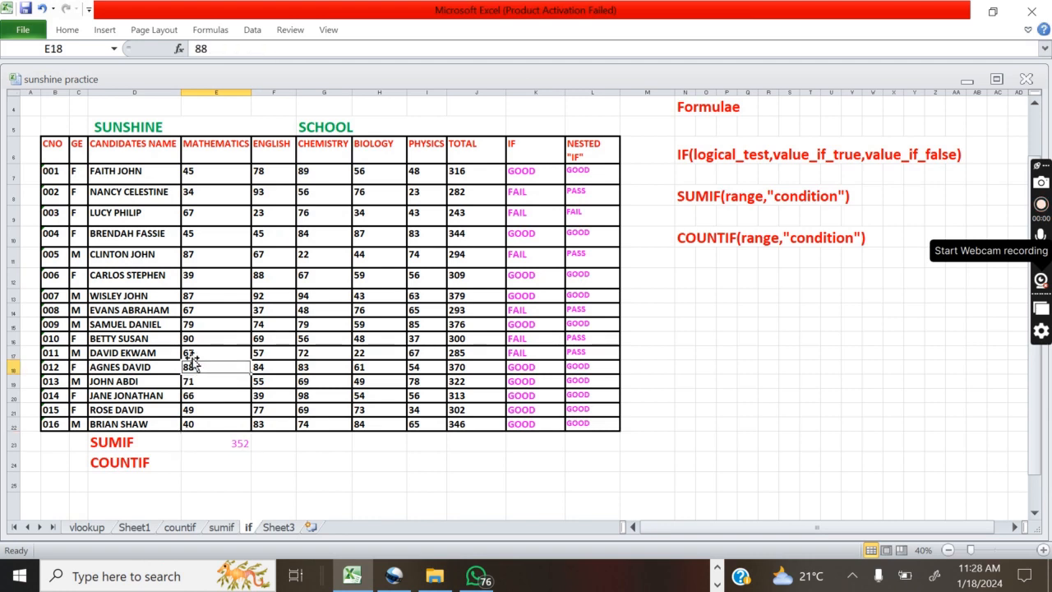
pyautogui.click(193, 342)
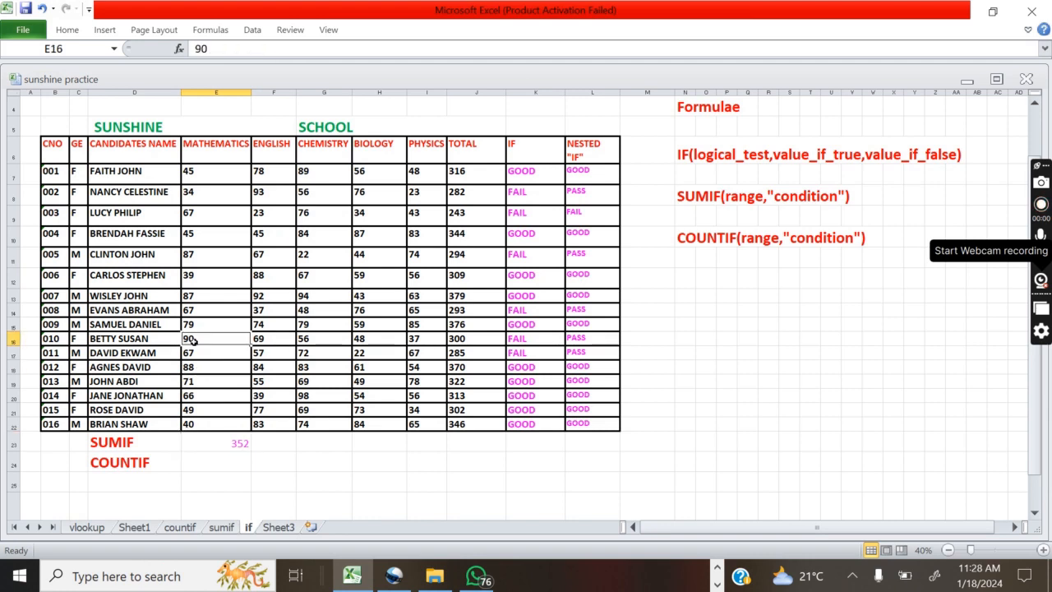
pyautogui.click(195, 297)
pyautogui.click(197, 258)
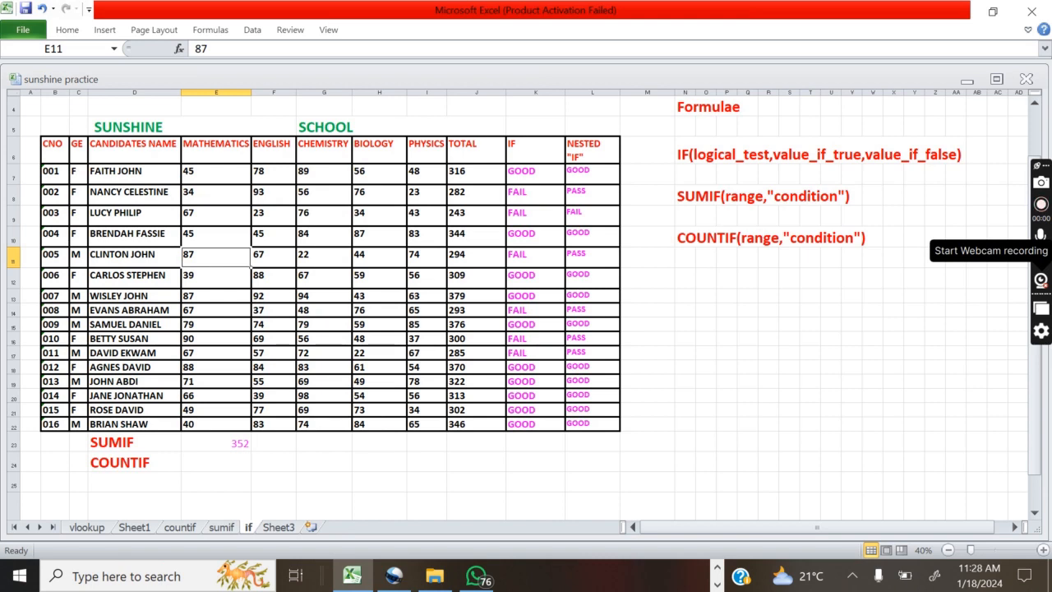
# Apply the magenta font colour to cell E24, beside the COUNTIF label
pyautogui.click(225, 463)
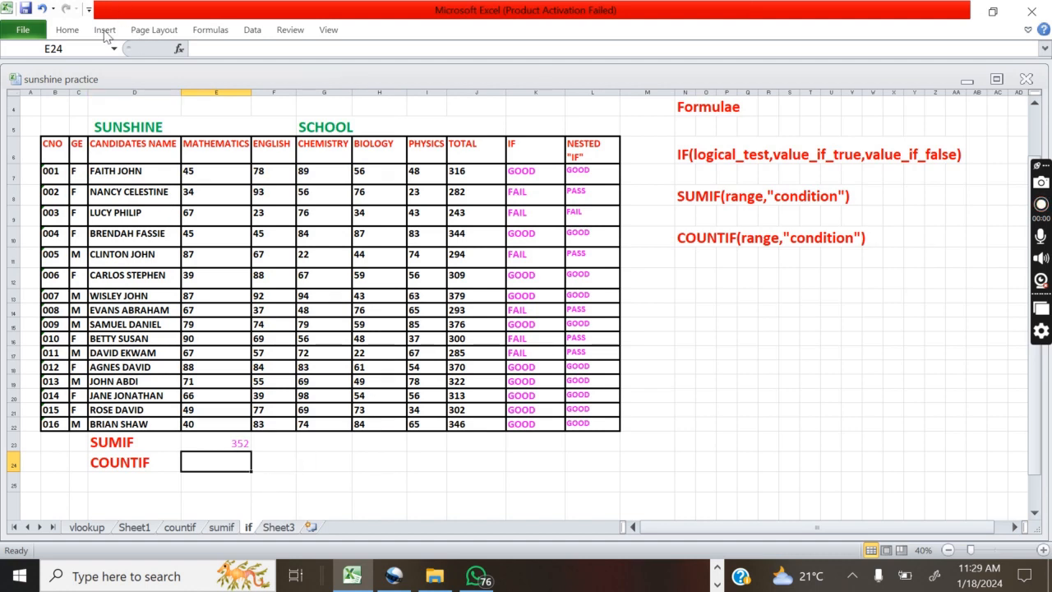
pyautogui.click(72, 33)
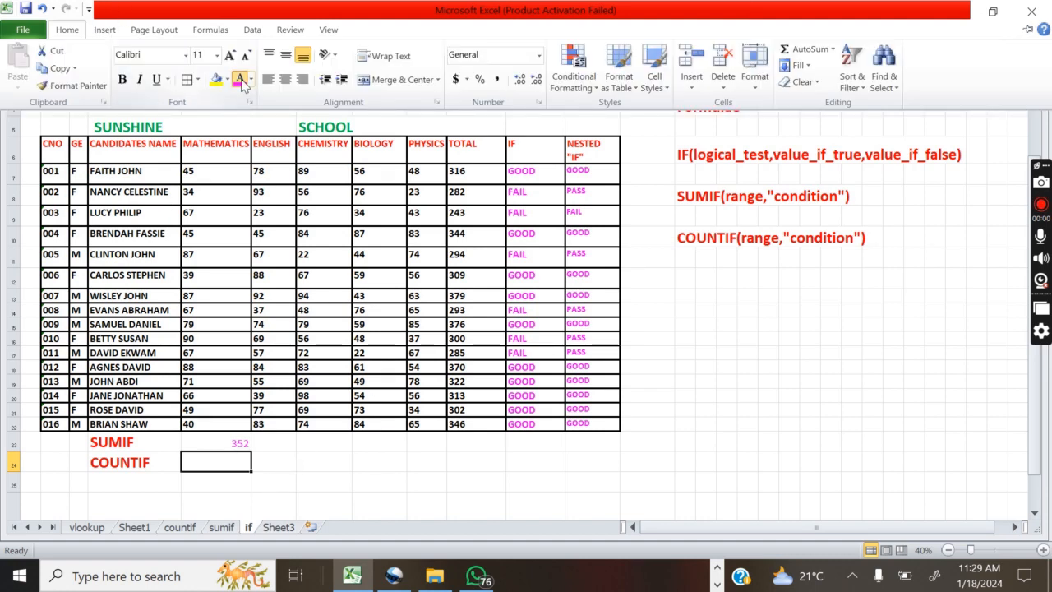
pyautogui.click(215, 472)
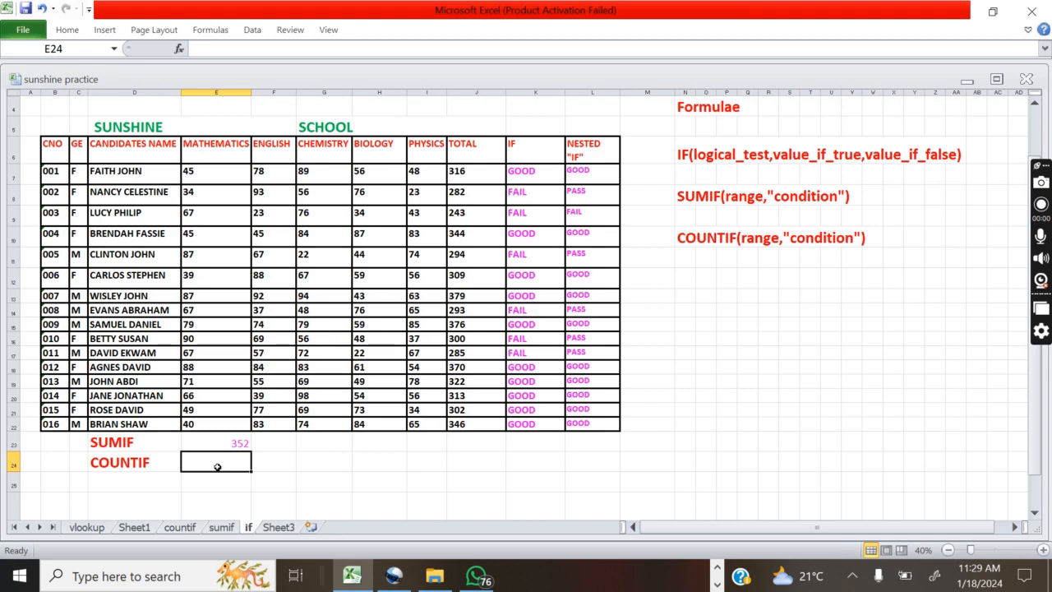
pyautogui.write('=')
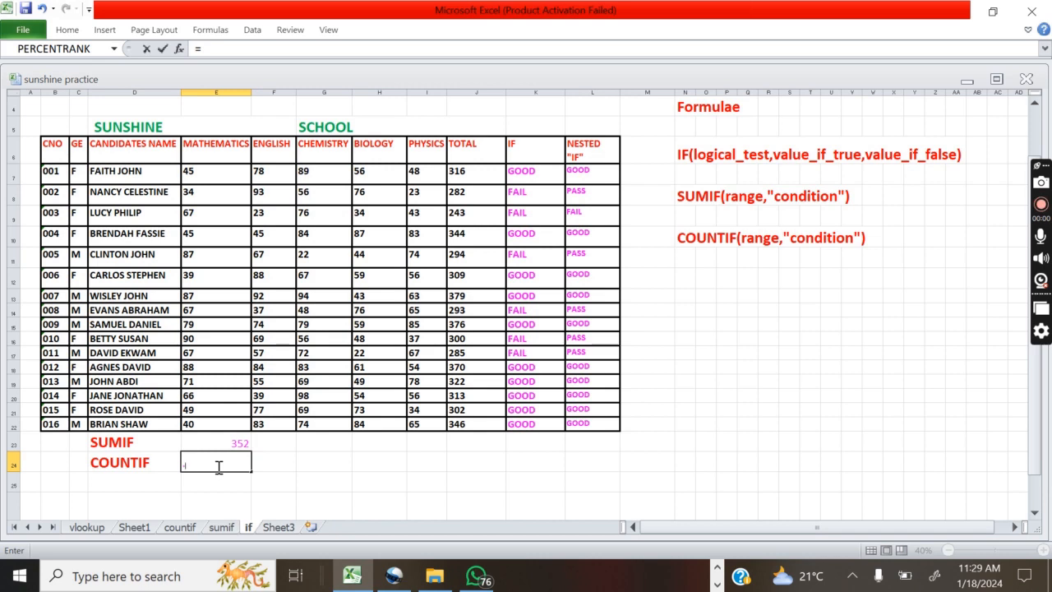
pyautogui.write('COU')
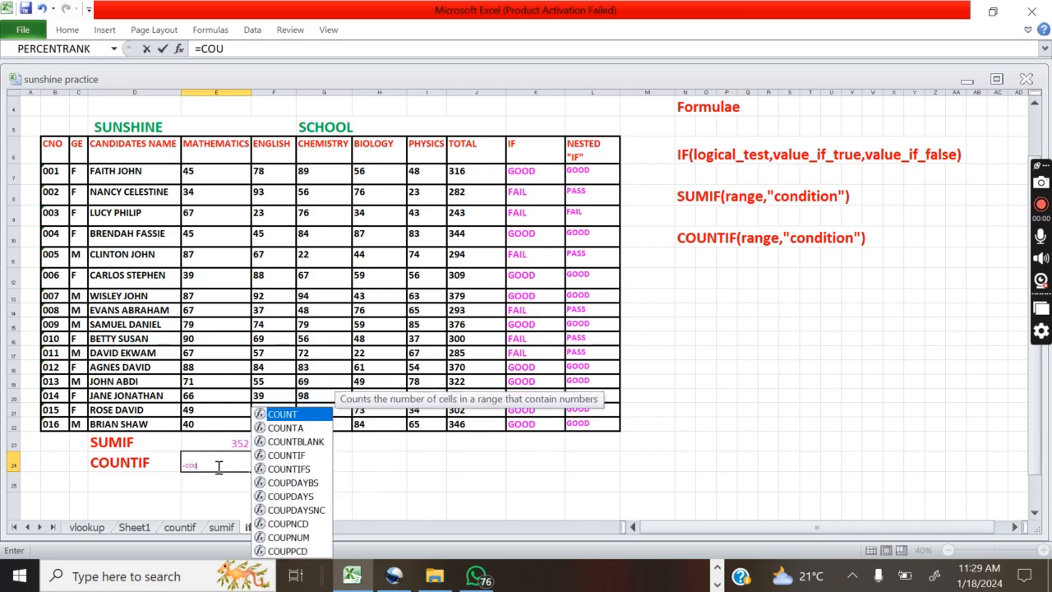
pyautogui.write('NT')
pyautogui.press('BackSpace')
pyautogui.press('BackSpace')
pyautogui.press('BackSpace')
pyautogui.press('BackSpace')
pyautogui.press('BackSpace')
pyautogui.press('BackSpace')
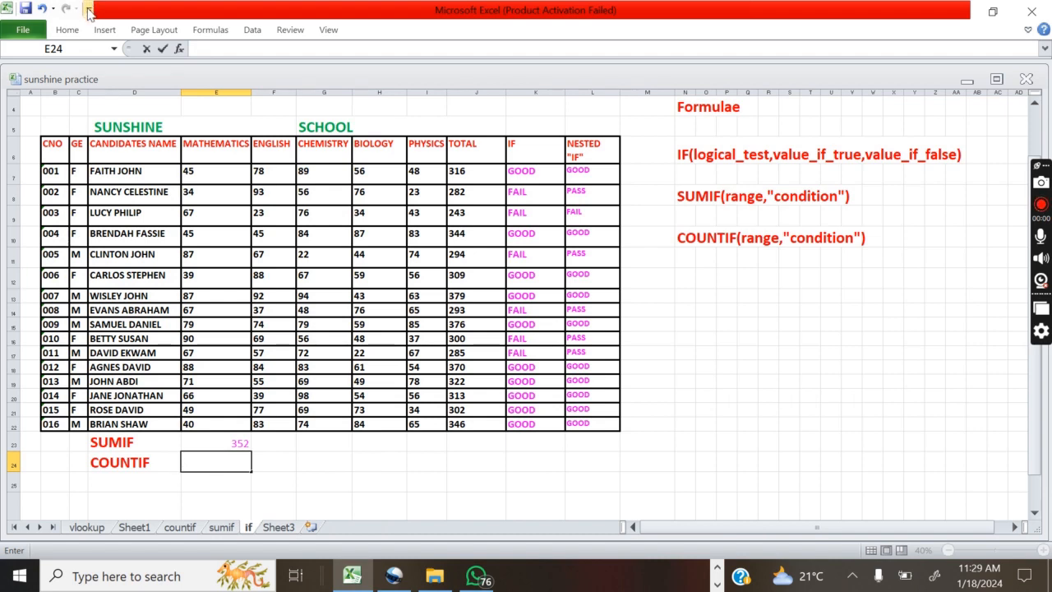
# Set the font size of cell E24 to 20
pyautogui.click(73, 31)
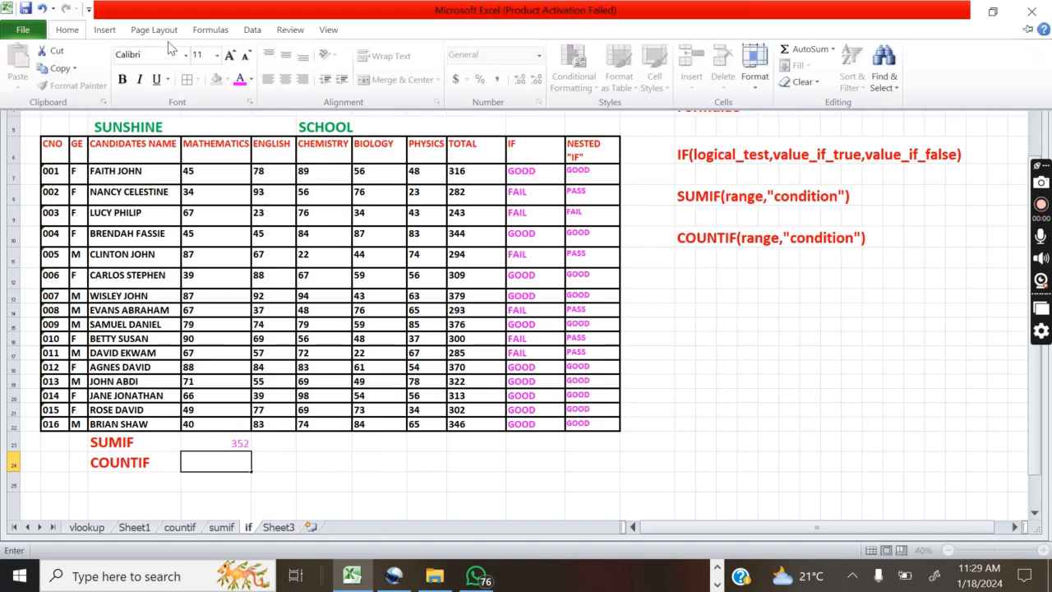
pyautogui.click(217, 55)
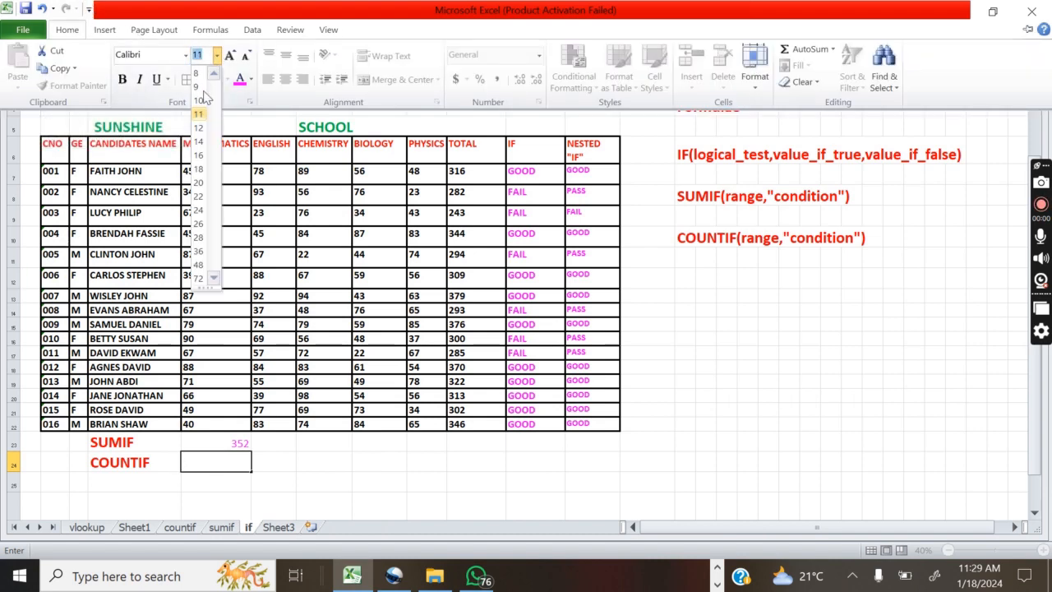
pyautogui.click(198, 182)
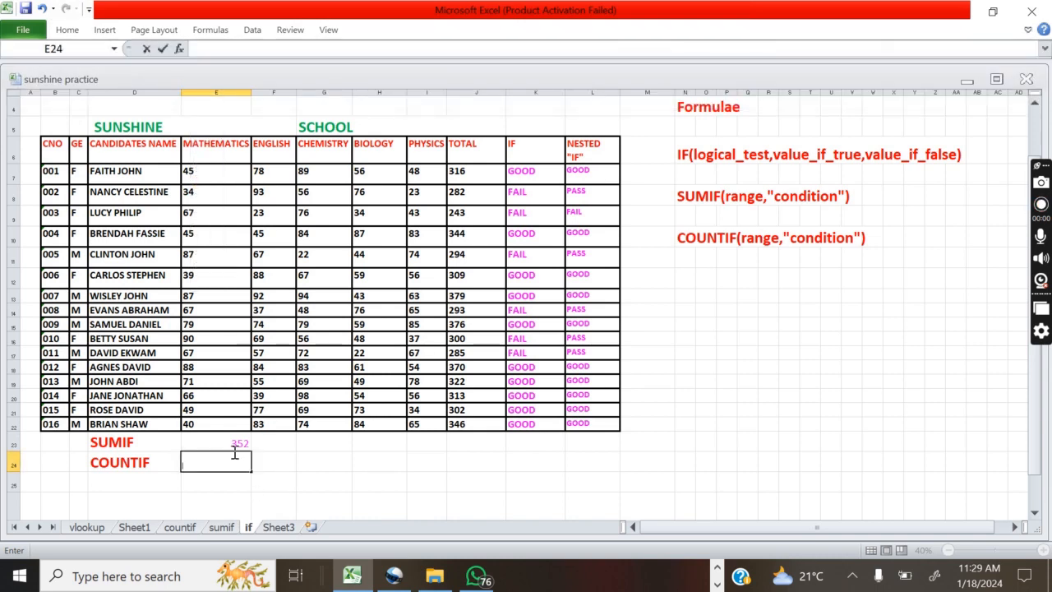
# Enter a COUNTIF function with empty parentheses in E24 and keep it open for editing
pyautogui.write('=')
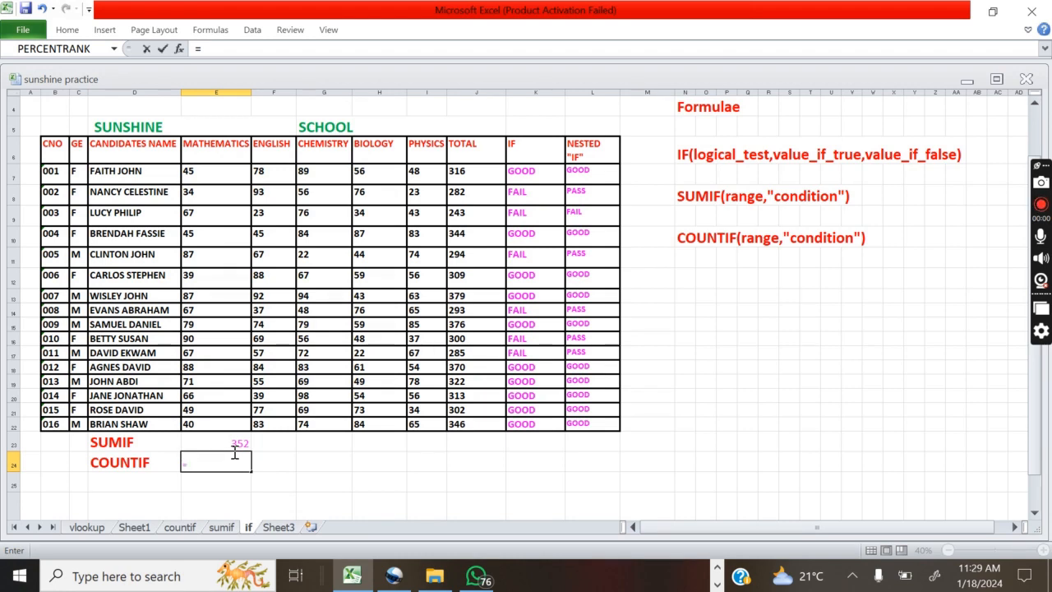
pyautogui.press('BackSpace')
pyautogui.write('=')
pyautogui.press('BackSpace')
pyautogui.write('=COUNTIF')
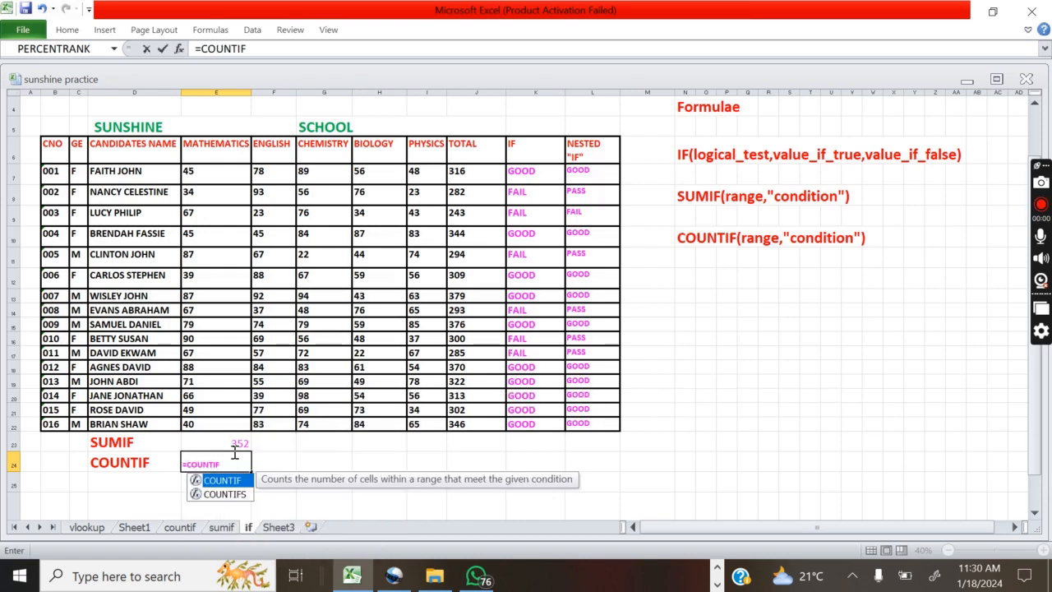
pyautogui.write('(')
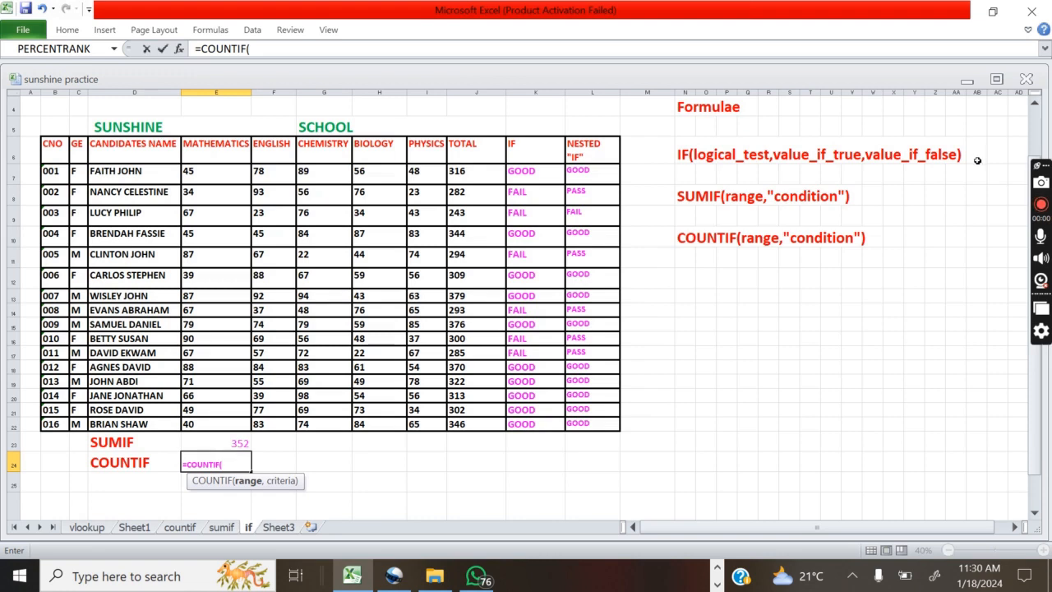
pyautogui.write(')')
pyautogui.press('Return')
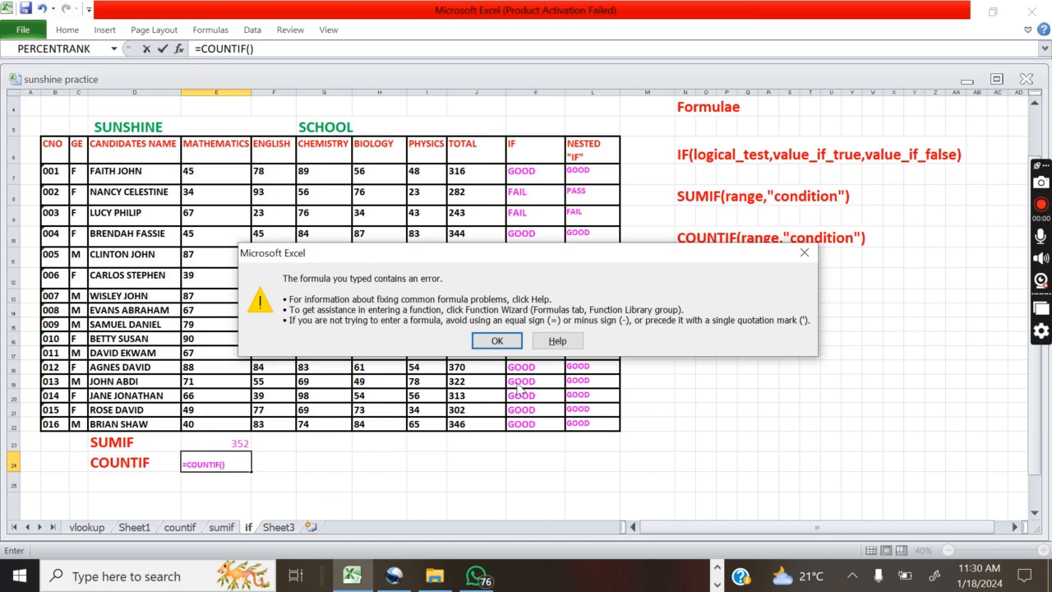
pyautogui.click(497, 342)
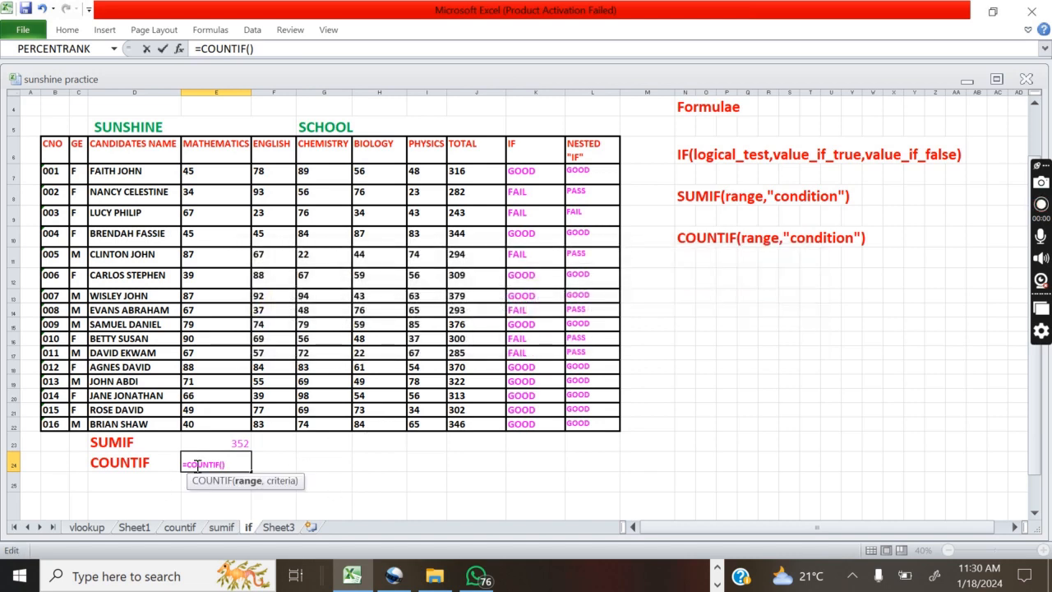
# Set the range of the COUNTIF function in E24 to the Mathematics marks E7:E22
pyautogui.moveTo(435, 576)
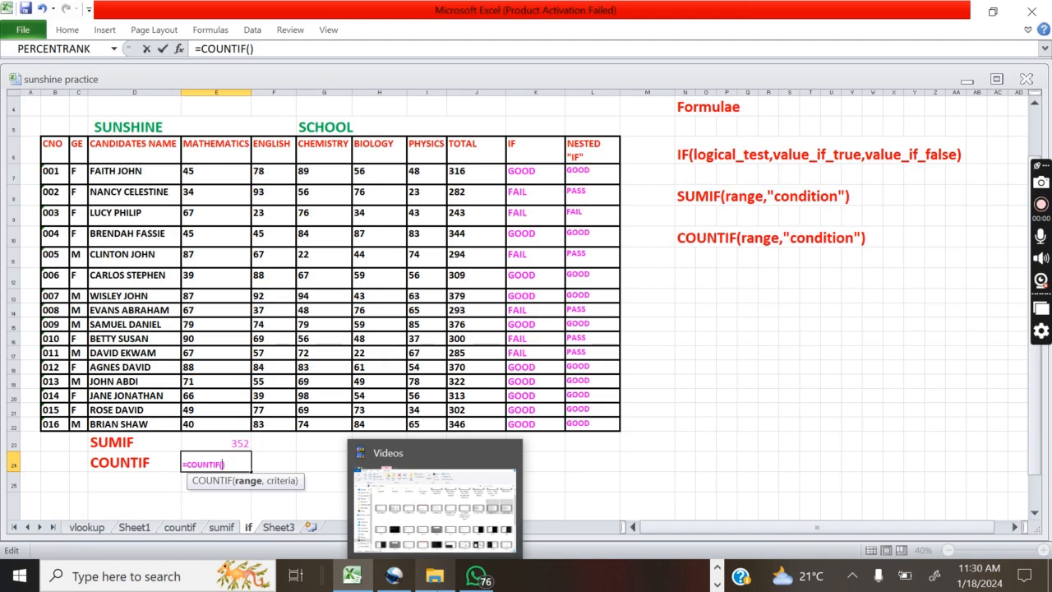
pyautogui.write('E')
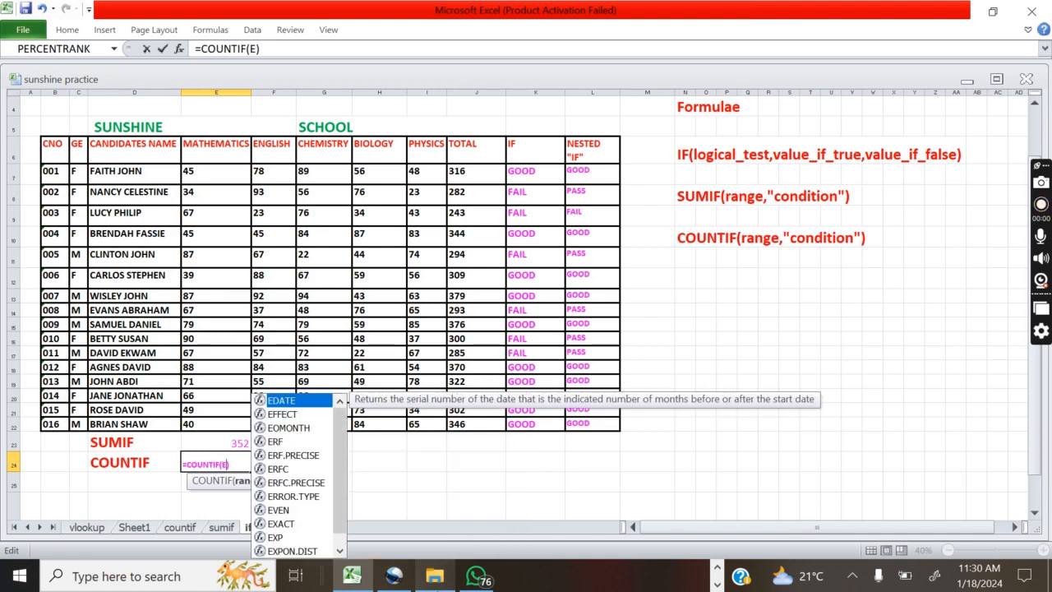
pyautogui.write('7')
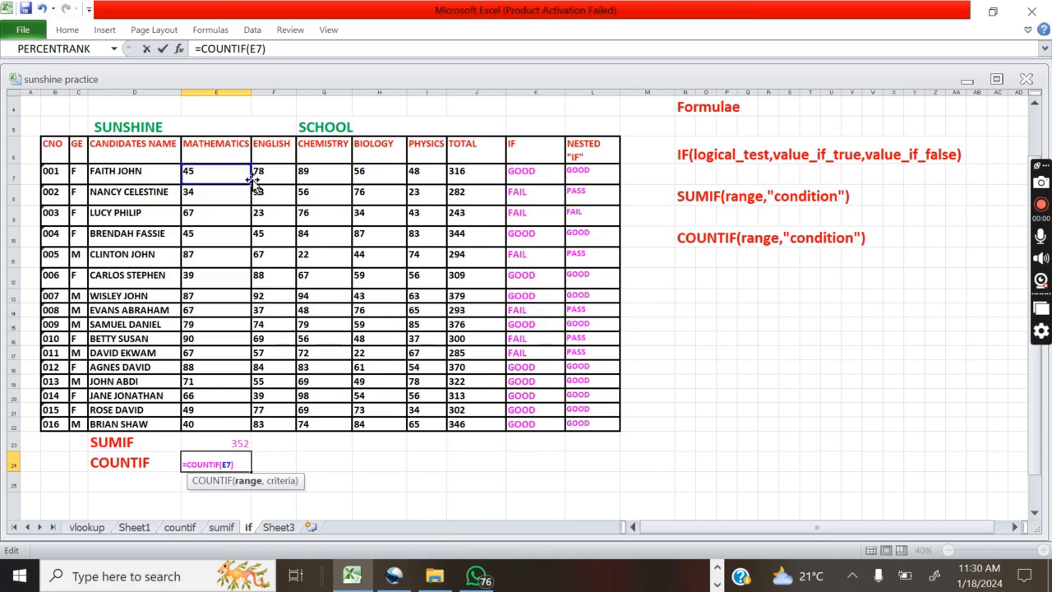
pyautogui.moveTo(249, 179); pyautogui.dragTo(253, 434)
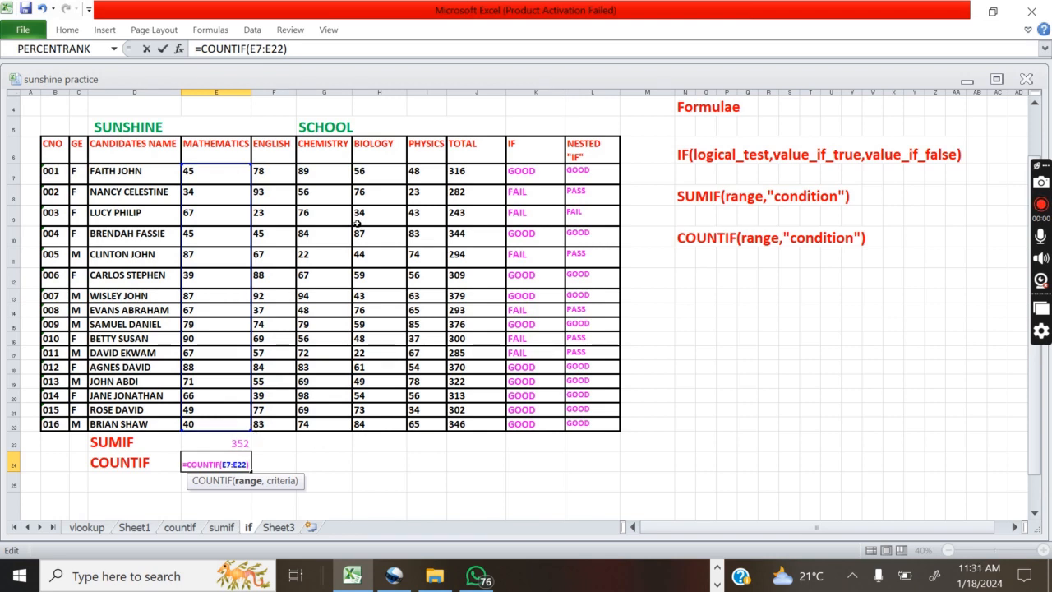
# Complete the COUNTIF formula in E24 with the criterion ">80" for the Mathematics marks in E7:E22
pyautogui.click(287, 49)
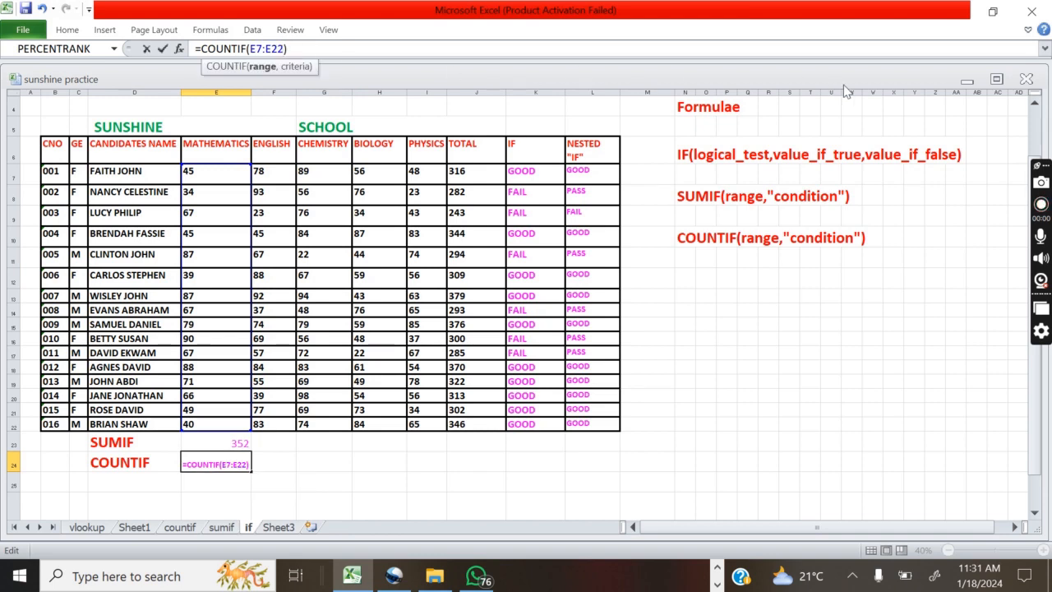
pyautogui.write('),')
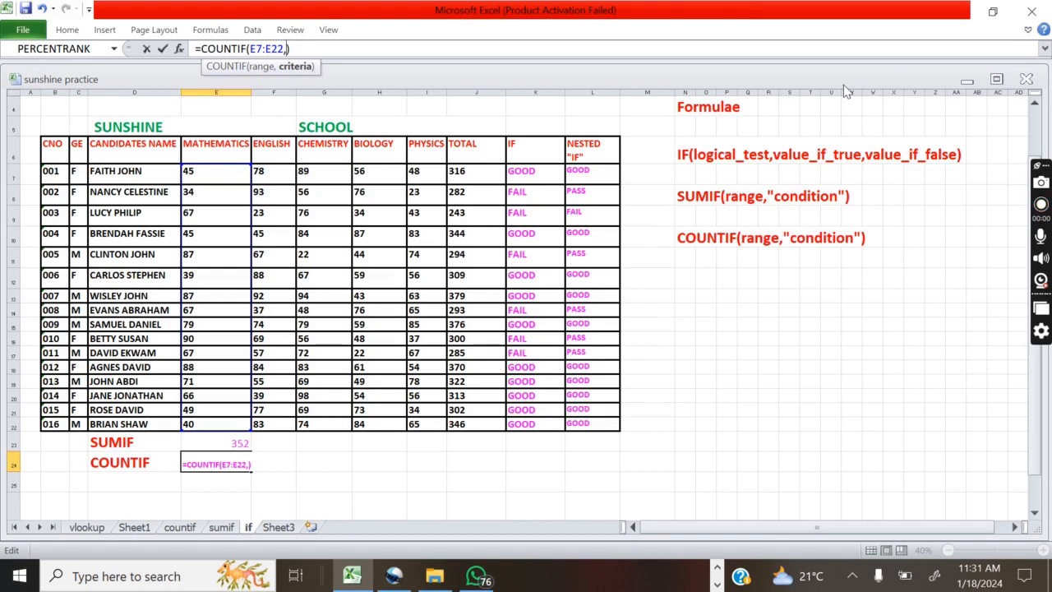
pyautogui.write('"')
pyautogui.write('>80"')
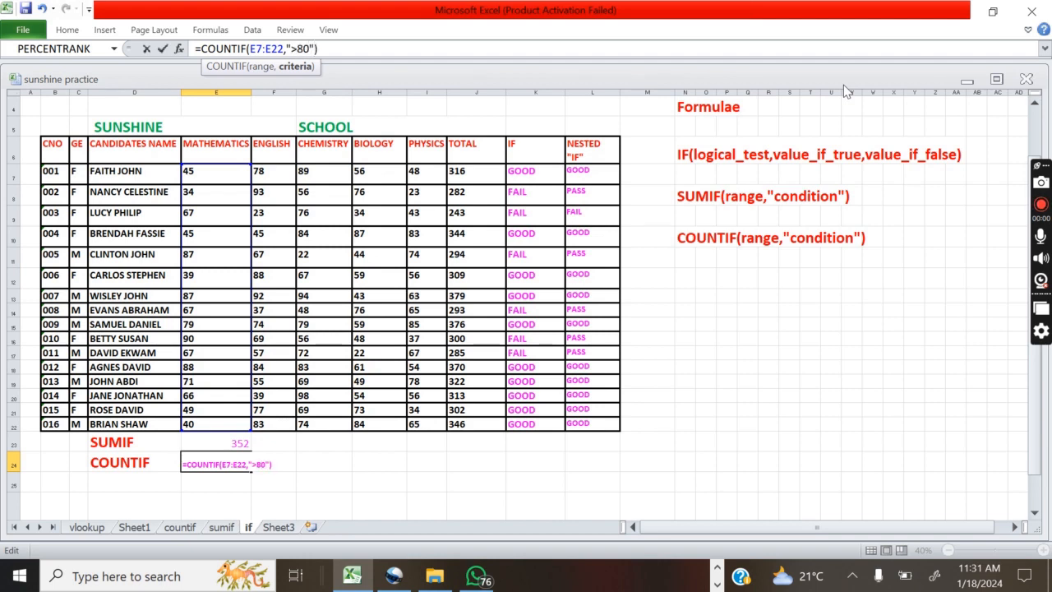
pyautogui.press('Return')
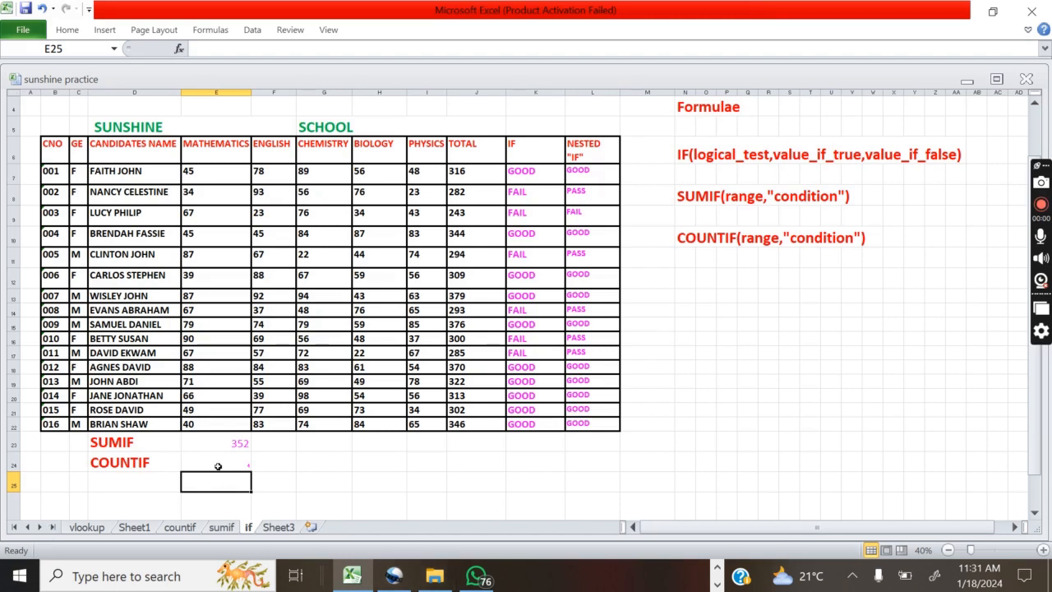
# Enlarge the font size of the COUNTIF result in cell E24
pyautogui.click(218, 465)
pyautogui.click(68, 32)
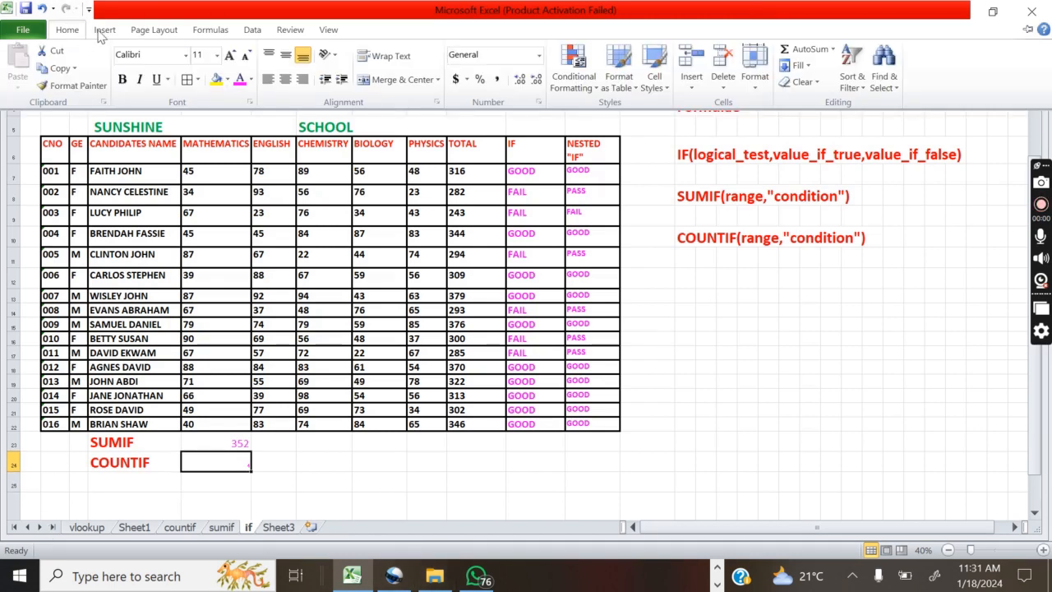
pyautogui.click(218, 55)
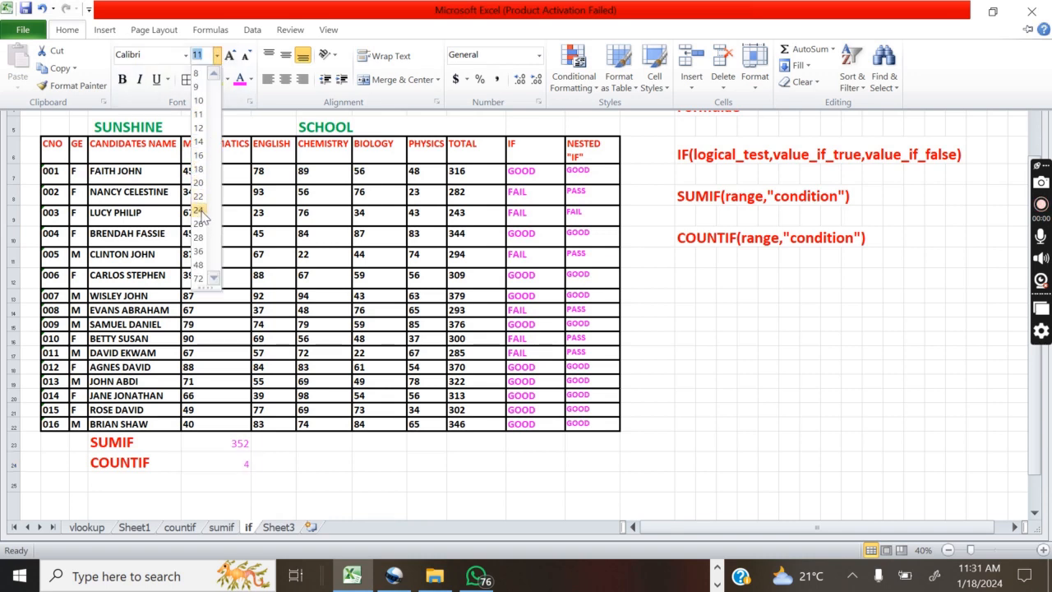
pyautogui.click(575, 458)
pyautogui.press('Delete')
pyautogui.click(416, 465)
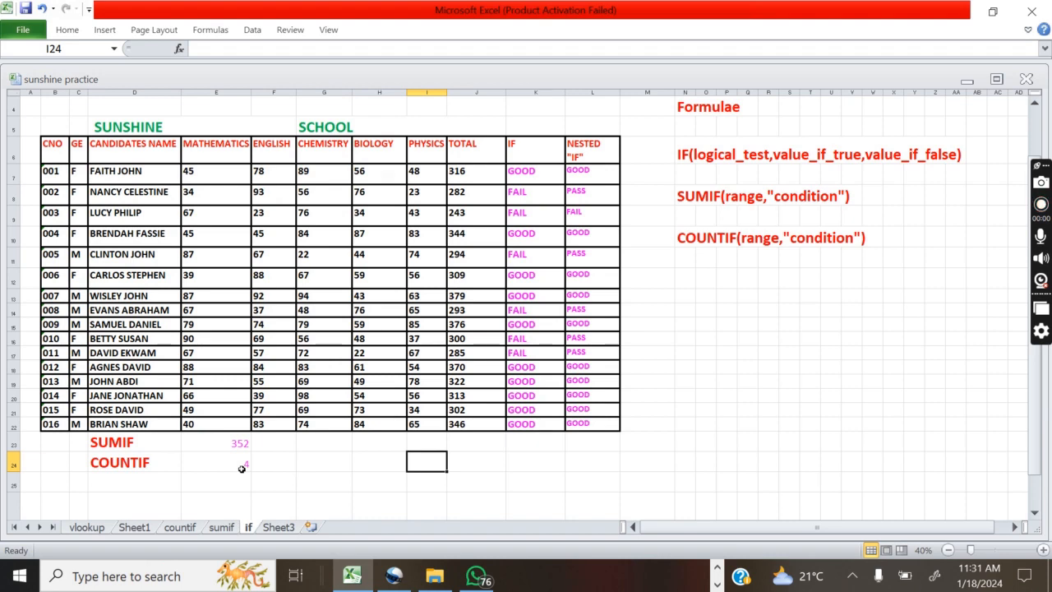
# Check the Mathematics marks above 80 in cells E18, E16, E13 and E11 against the COUNTIF result
pyautogui.click(196, 368)
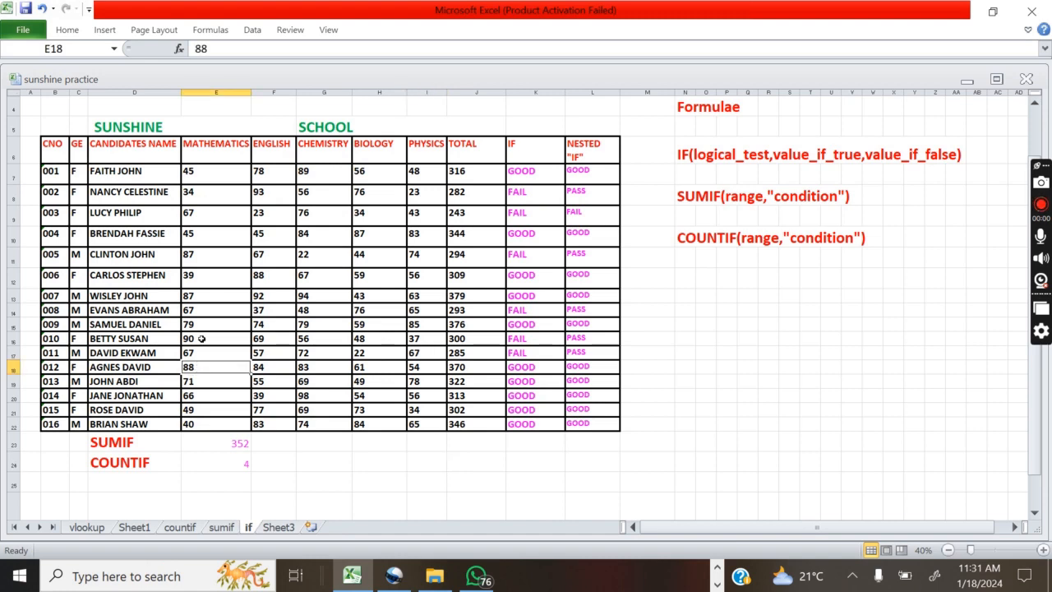
pyautogui.click(201, 339)
pyautogui.click(200, 297)
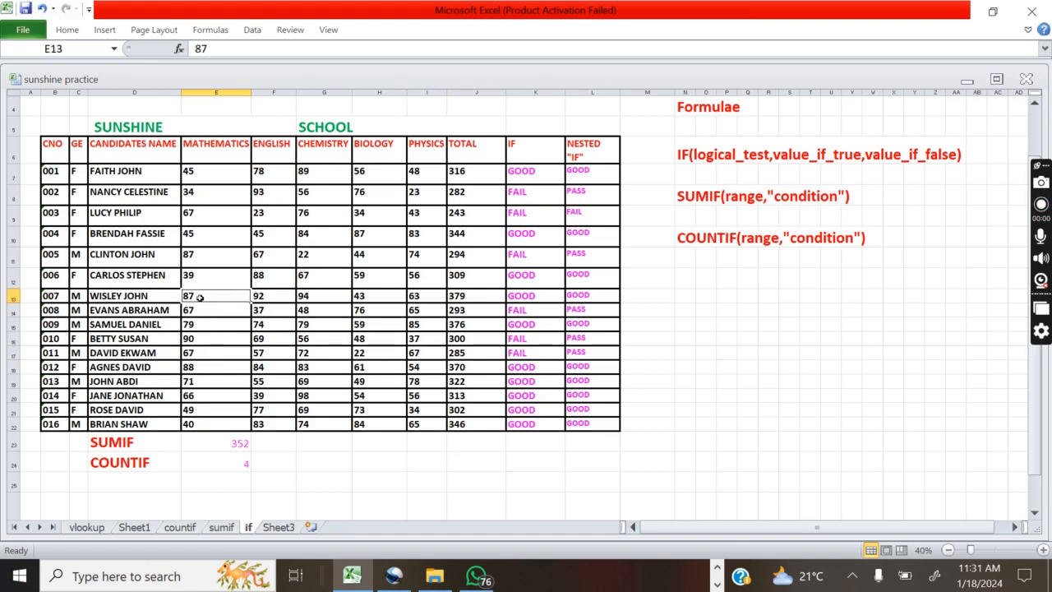
pyautogui.click(198, 255)
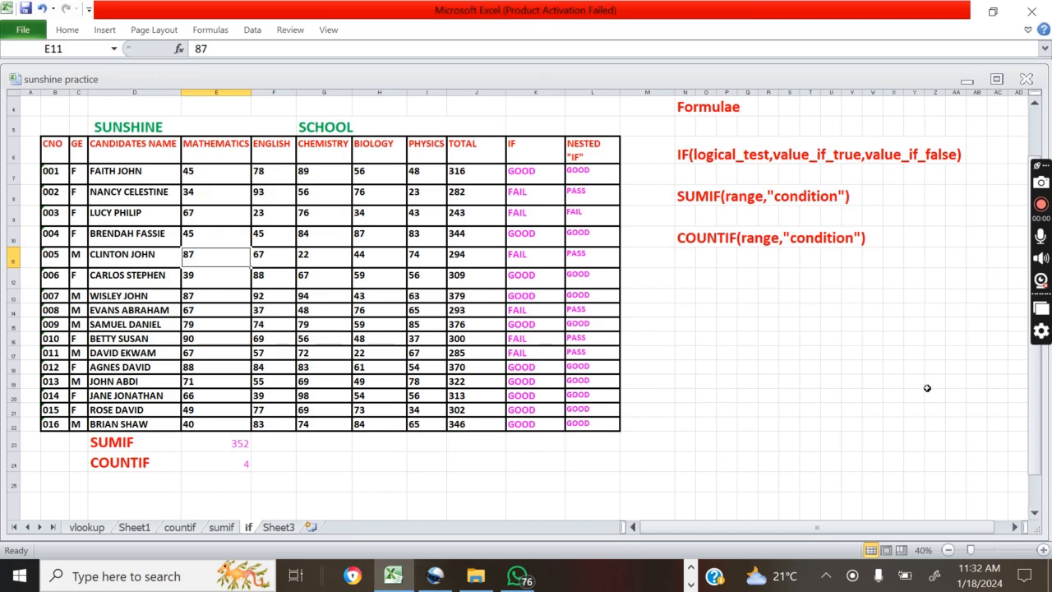
# Enter the closing message THANK YOU in cell D26, below the COUNTIF label
pyautogui.scroll(-3, 921, 383)
pyautogui.scroll(3, 914, 371)
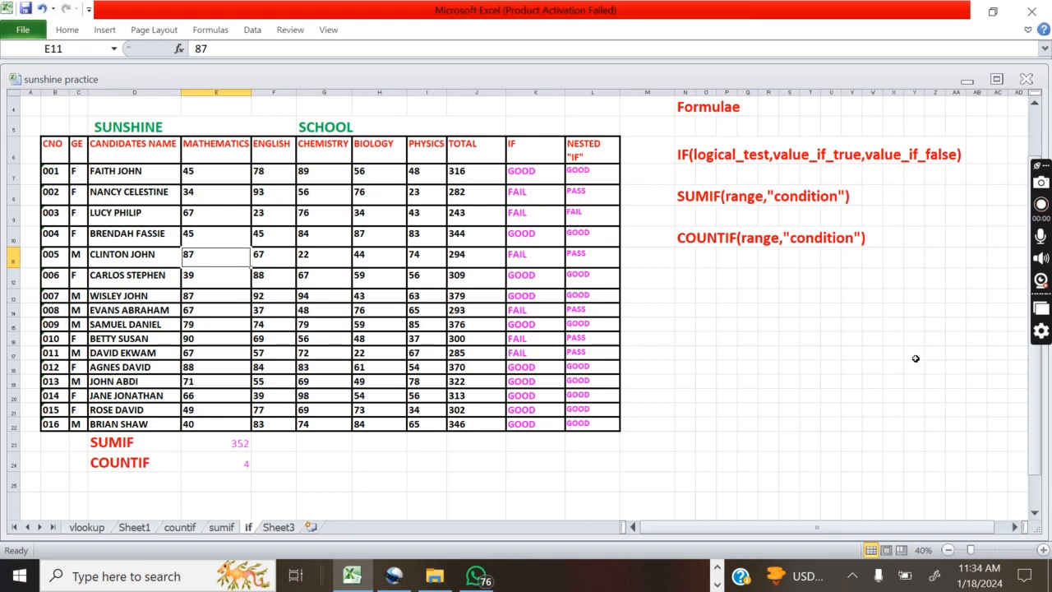
pyautogui.scroll(-3, 468, 243)
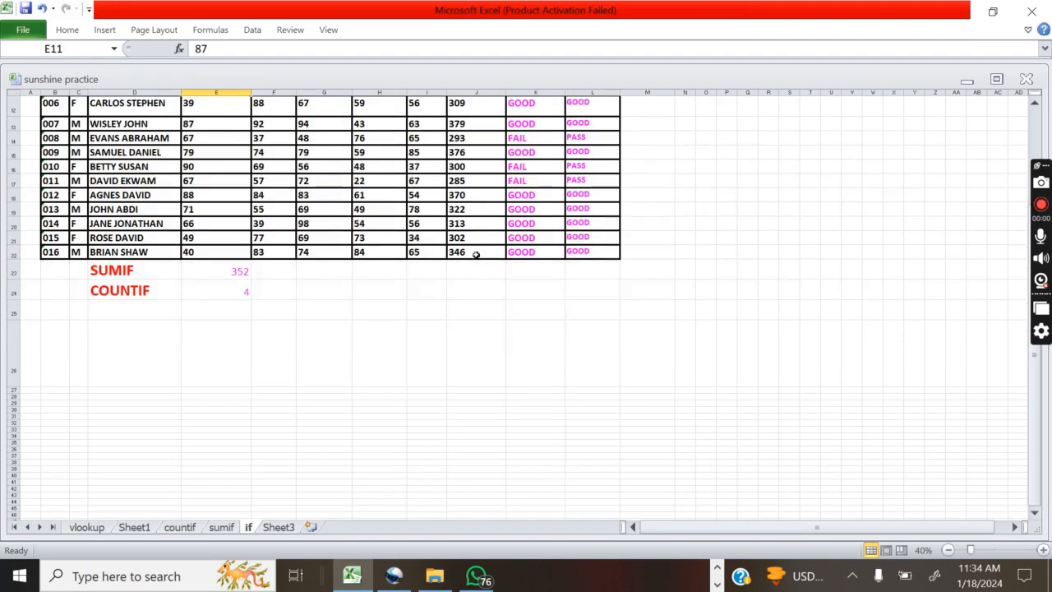
pyautogui.scroll(3, 475, 253)
pyautogui.scroll(-4, 475, 253)
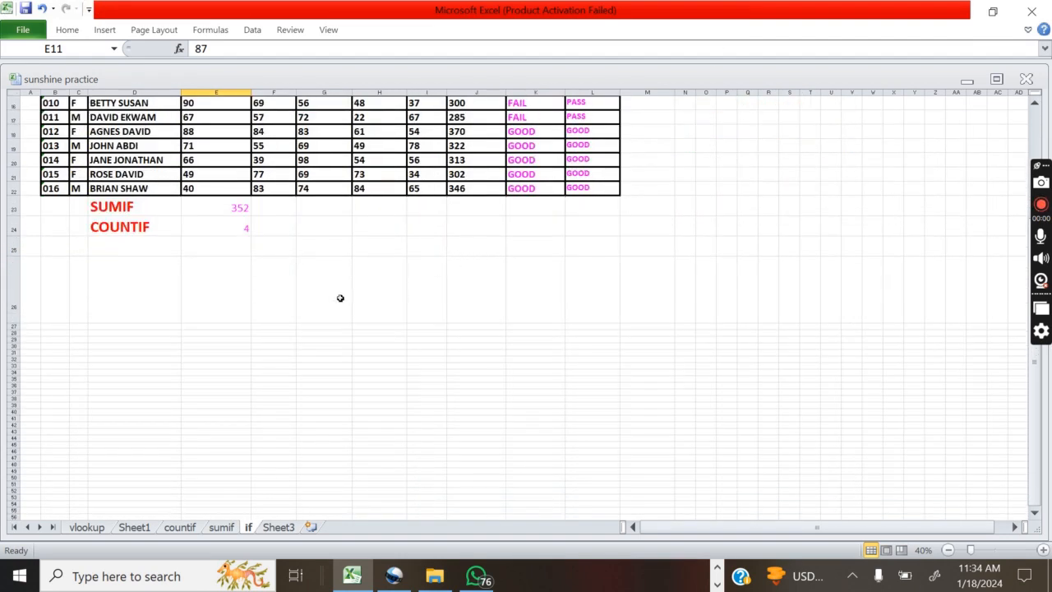
pyautogui.click(143, 286)
pyautogui.write('T')
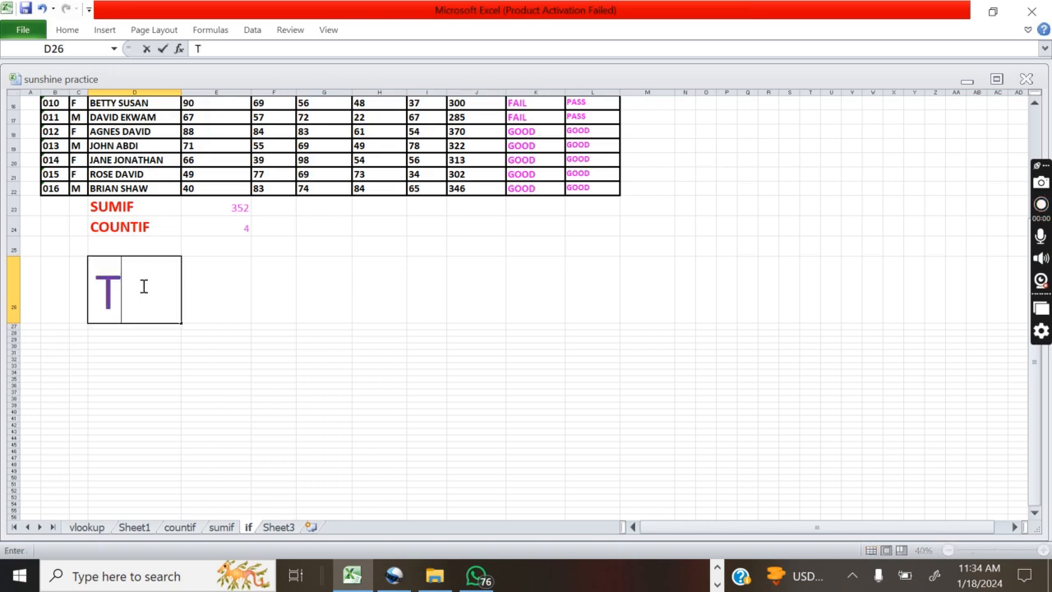
pyautogui.write('HANK YOU')
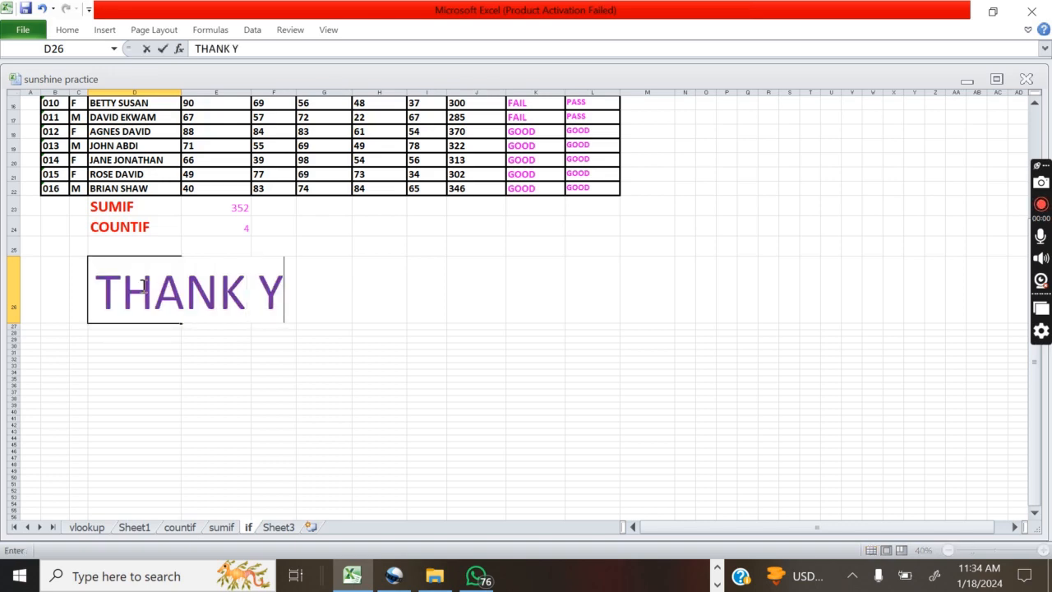